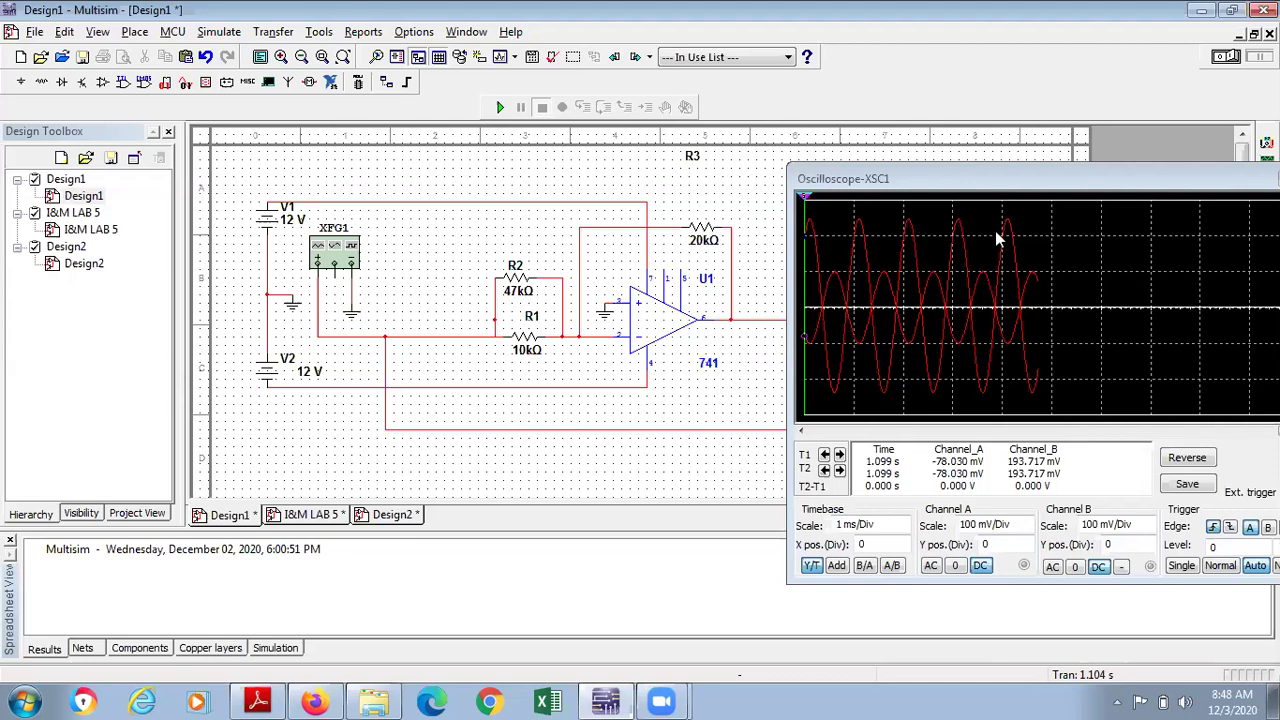
Move the XSC1 oscilloscope window clear of the schematic's edge and close it.
click(995, 187)
drag(995, 187, 1106, 93)
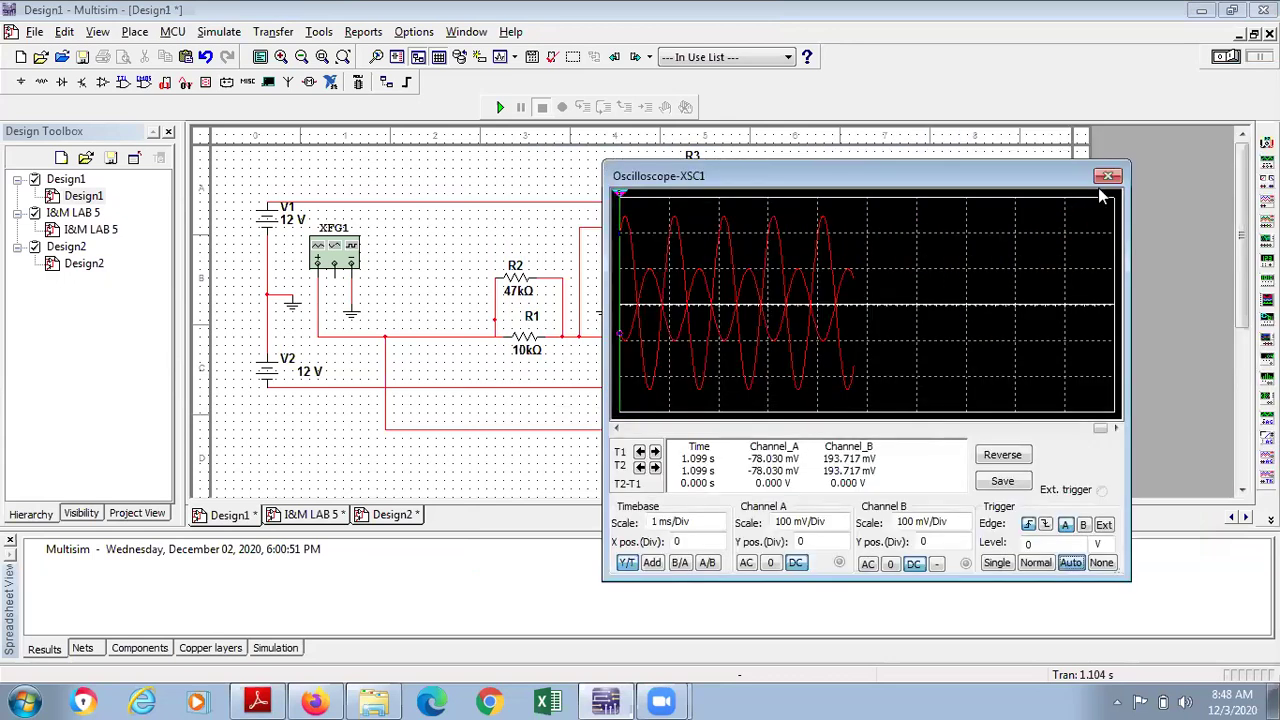
click(1118, 168)
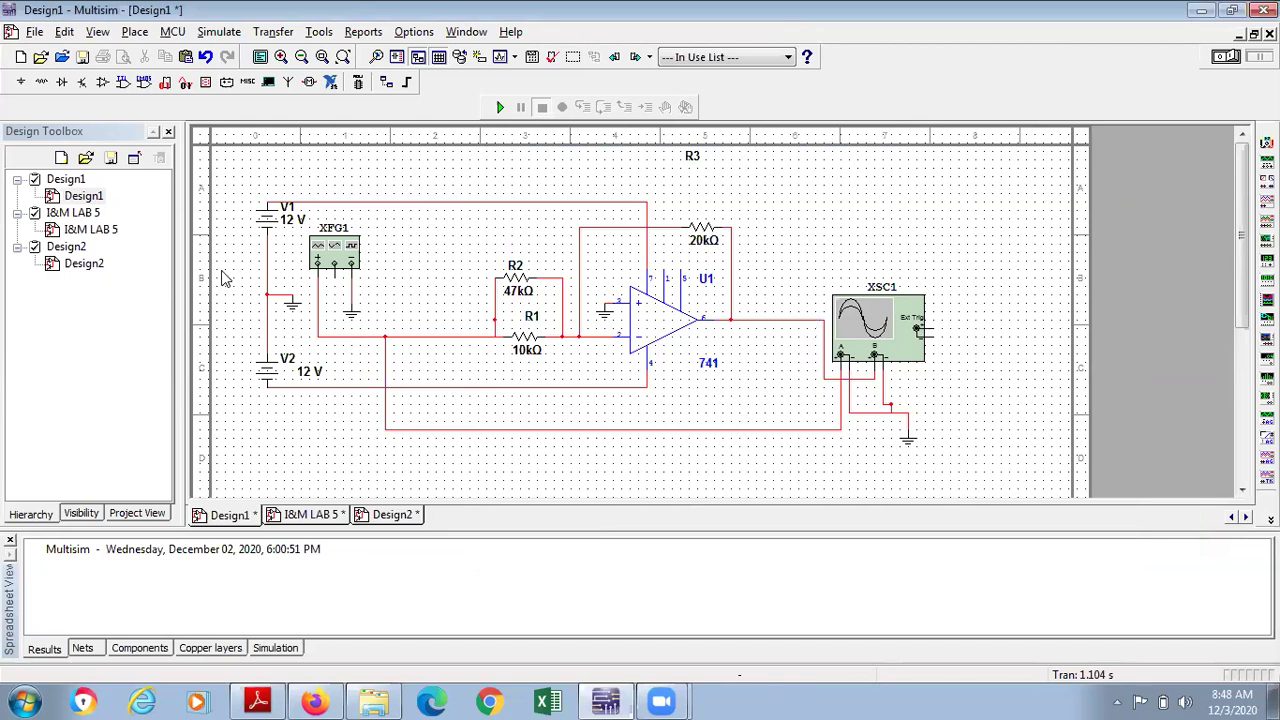
Switch to the Design2 schematic and place a function generator to the left of the oscilloscope.
click(88, 266)
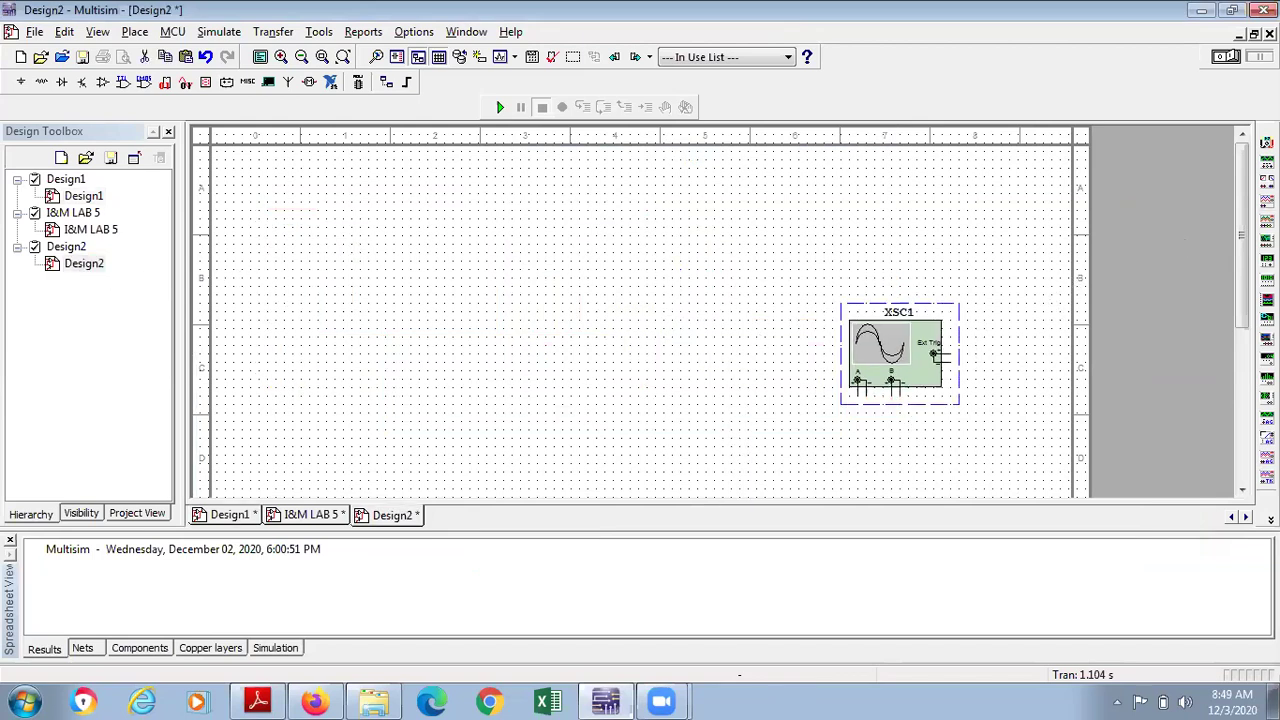
click(410, 290)
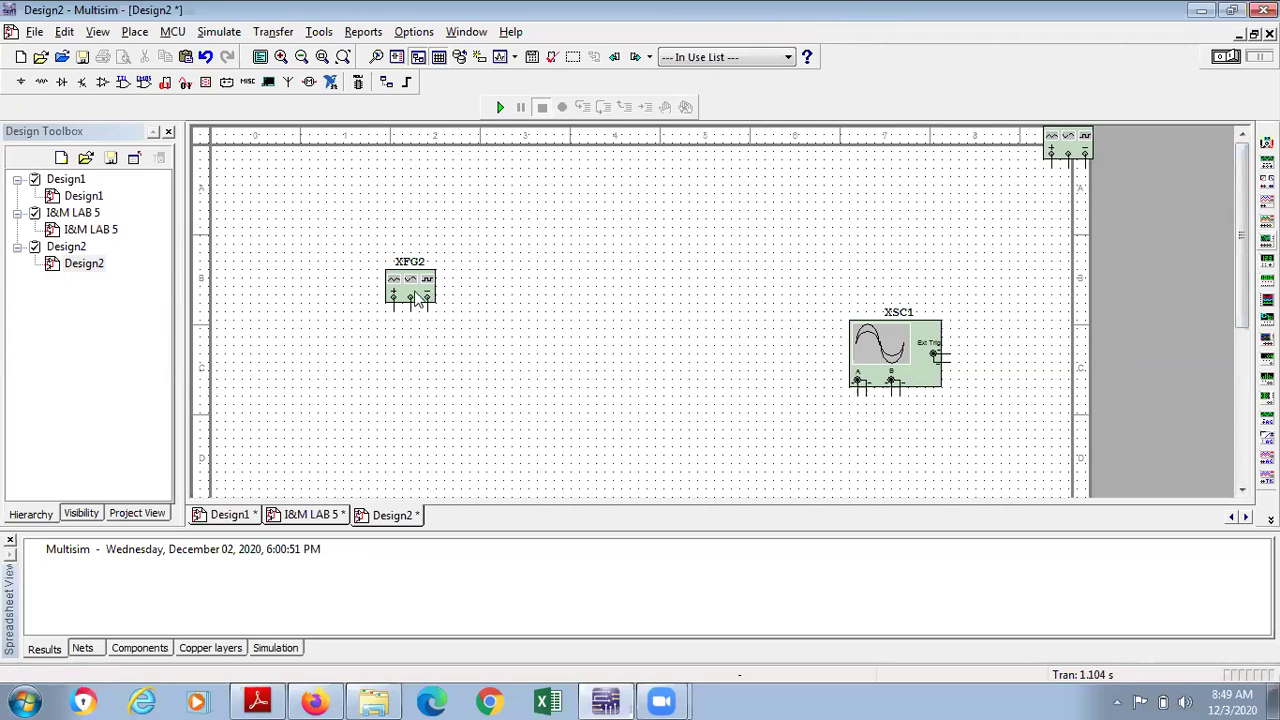
Place a 741 op-amp from the OPAMP family between the function generator and the oscilloscope.
click(101, 84)
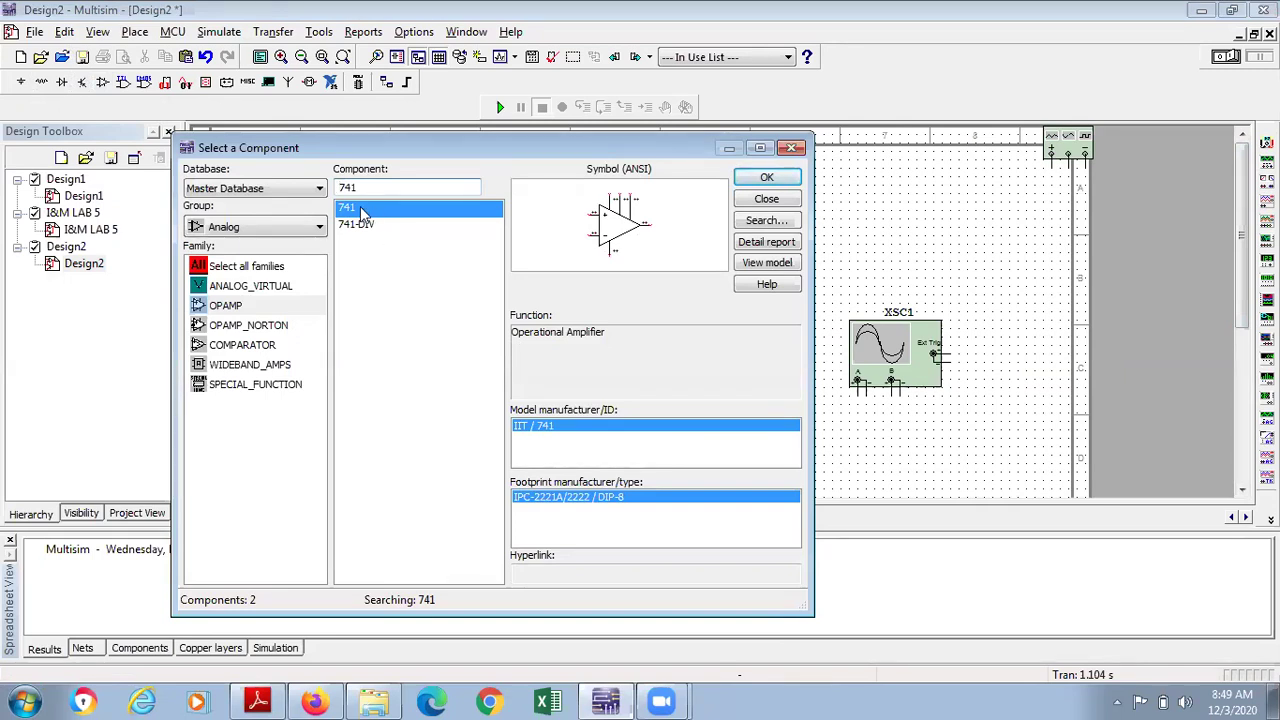
click(228, 304)
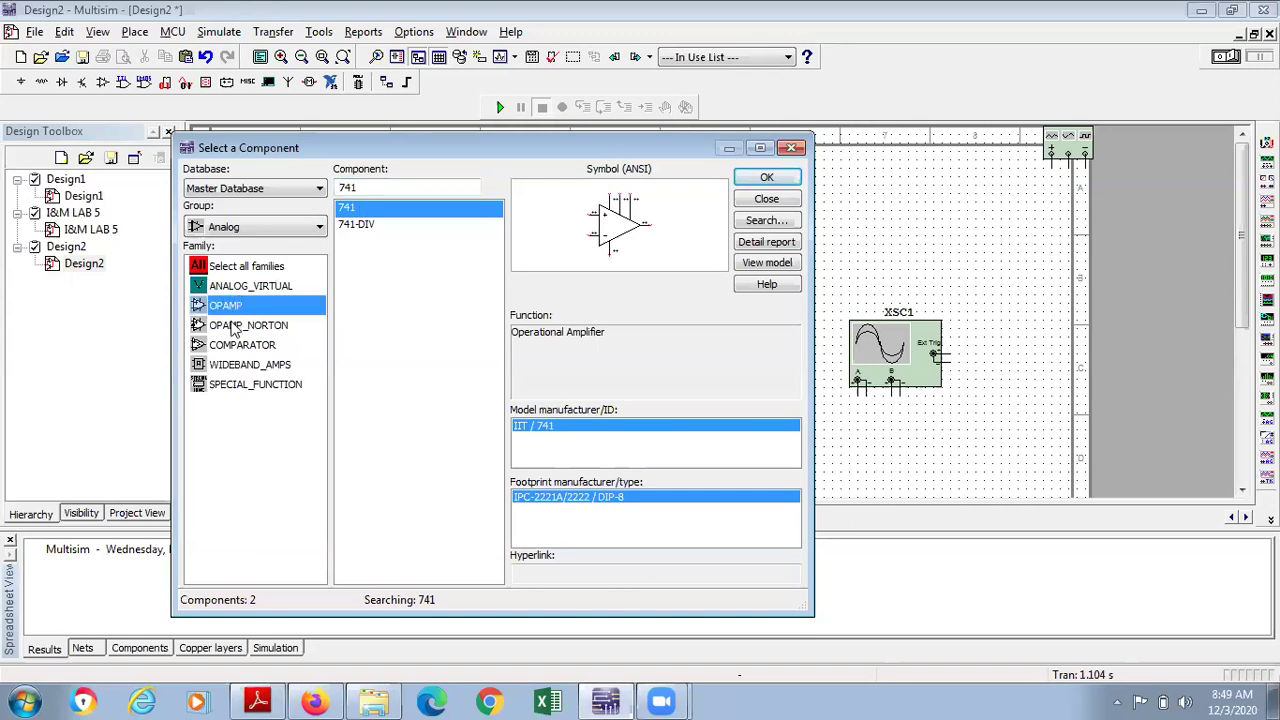
click(245, 268)
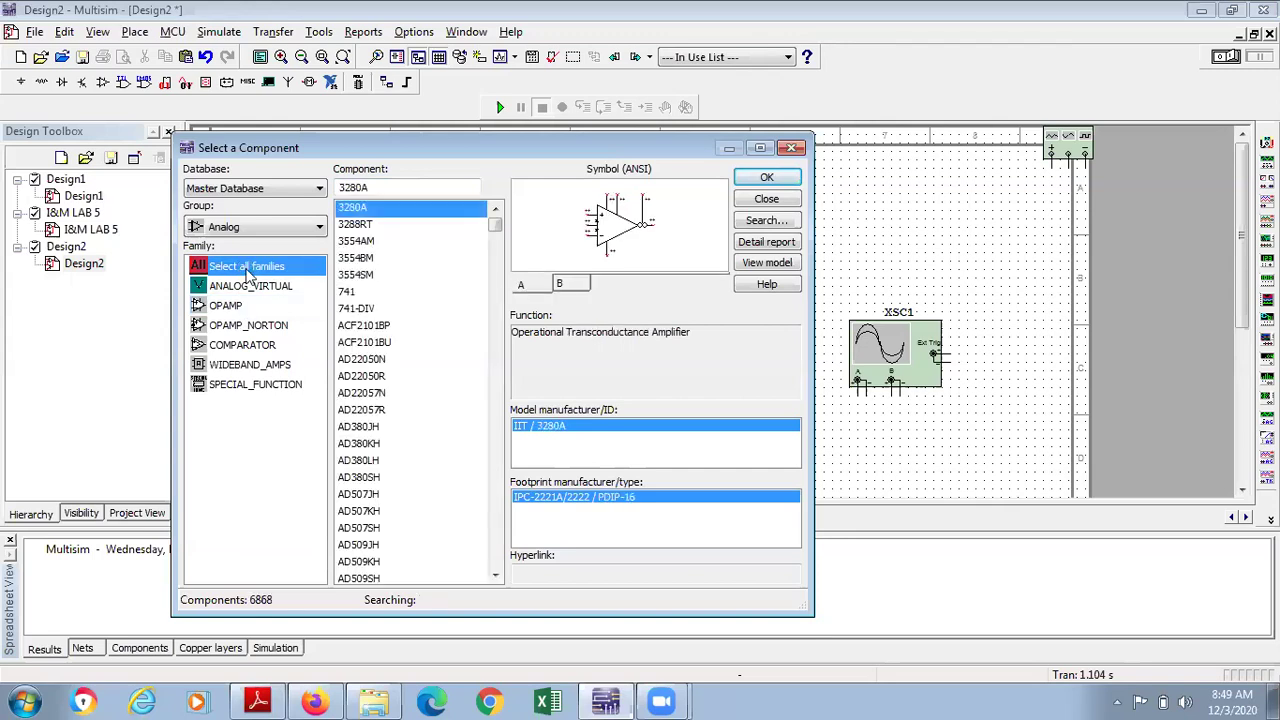
click(232, 332)
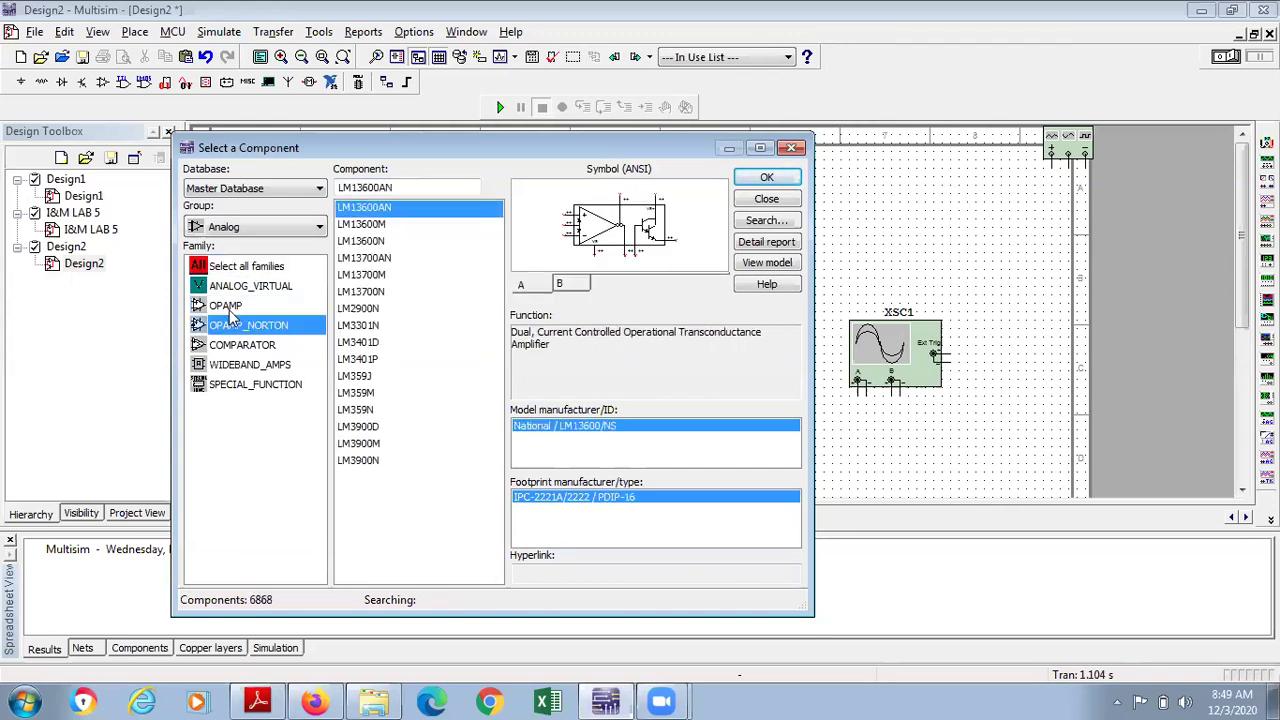
click(232, 312)
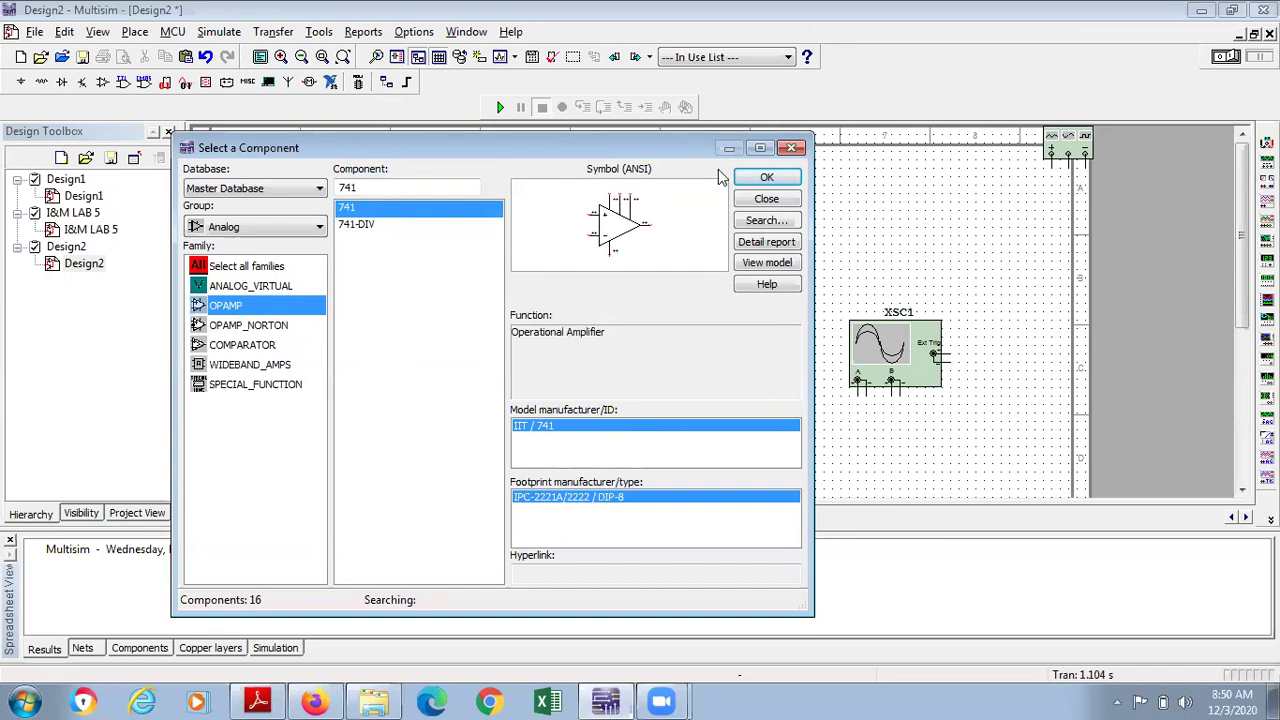
click(750, 177)
key(Escape)
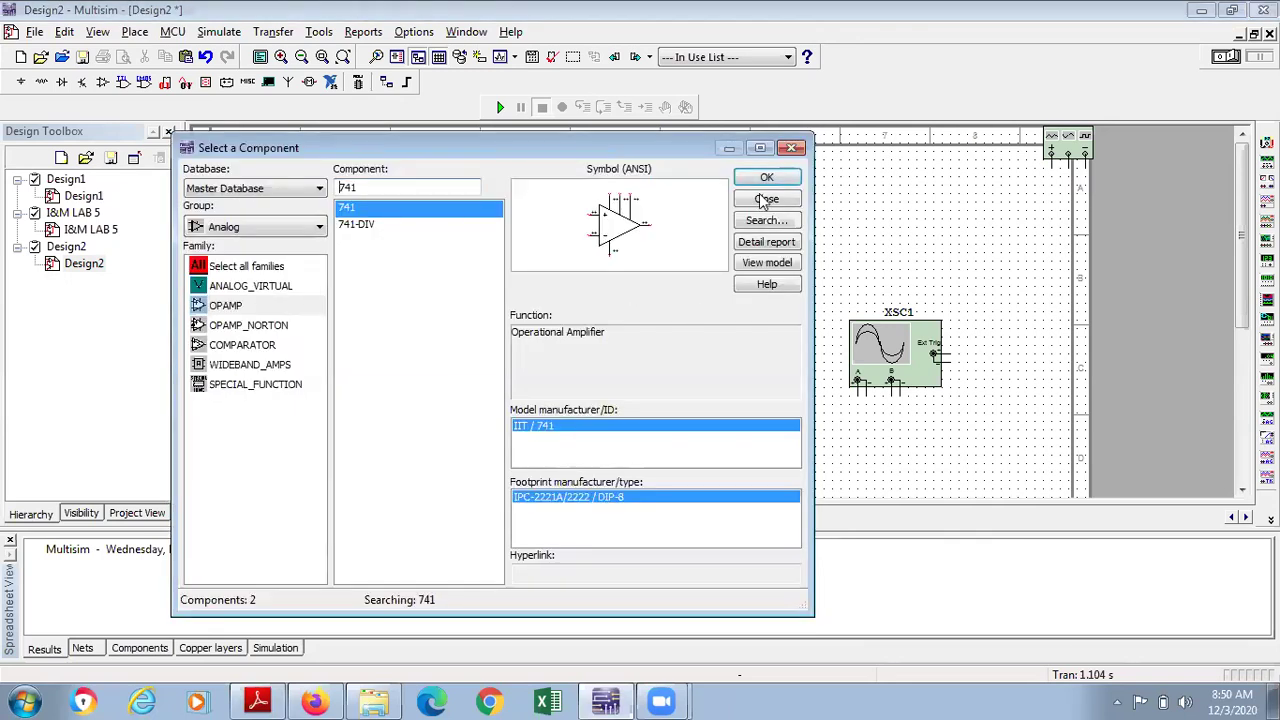
click(768, 177)
click(663, 306)
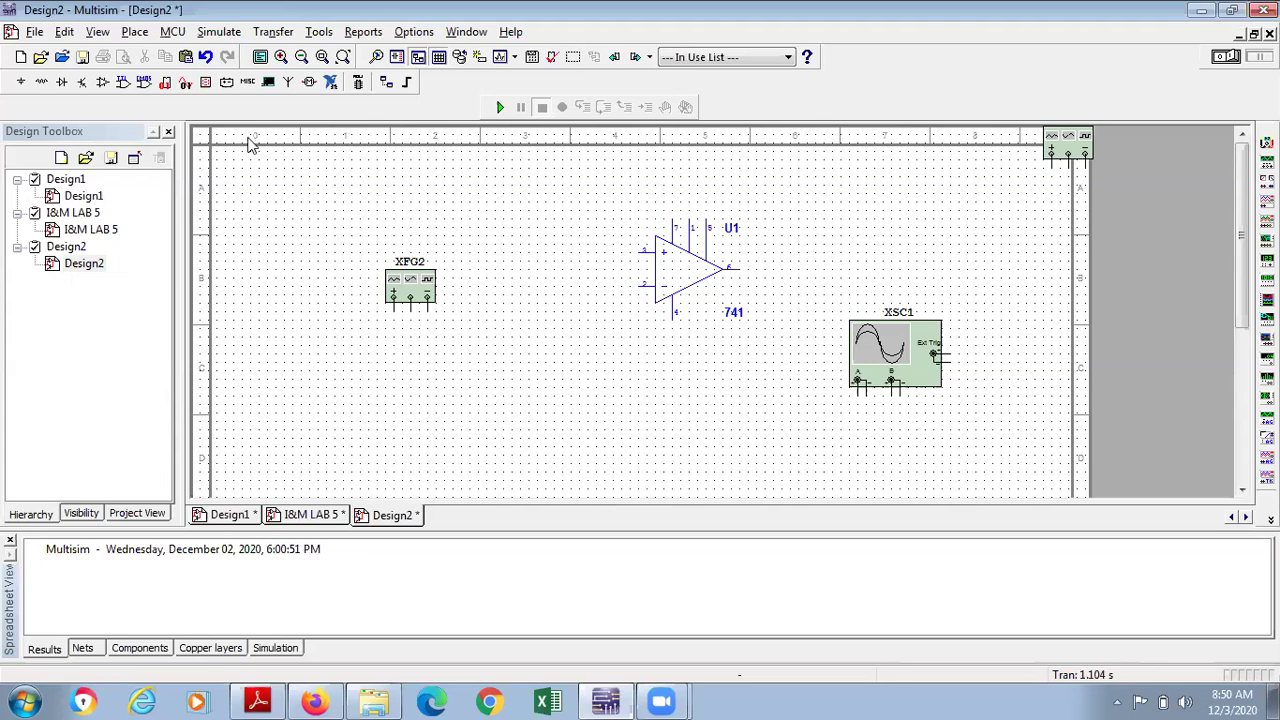
Place a 1k resistor to the lower left of the op-amp, near its inverting input.
click(41, 84)
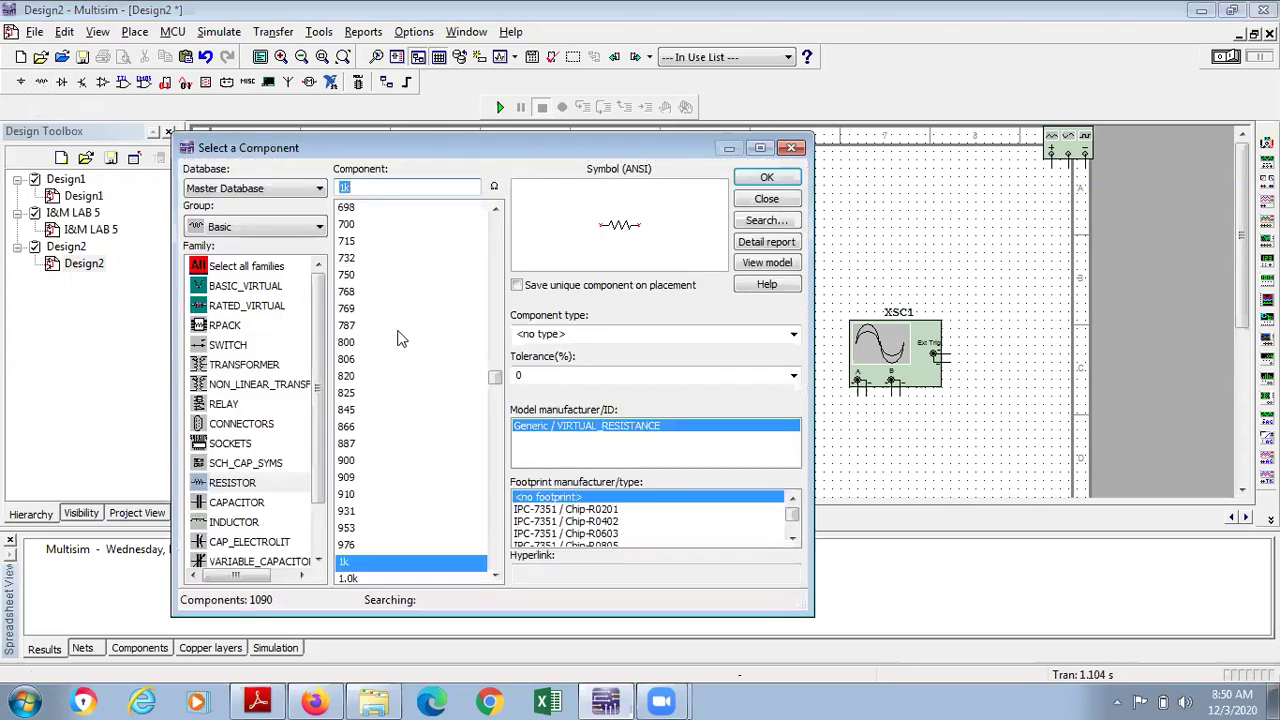
click(766, 177)
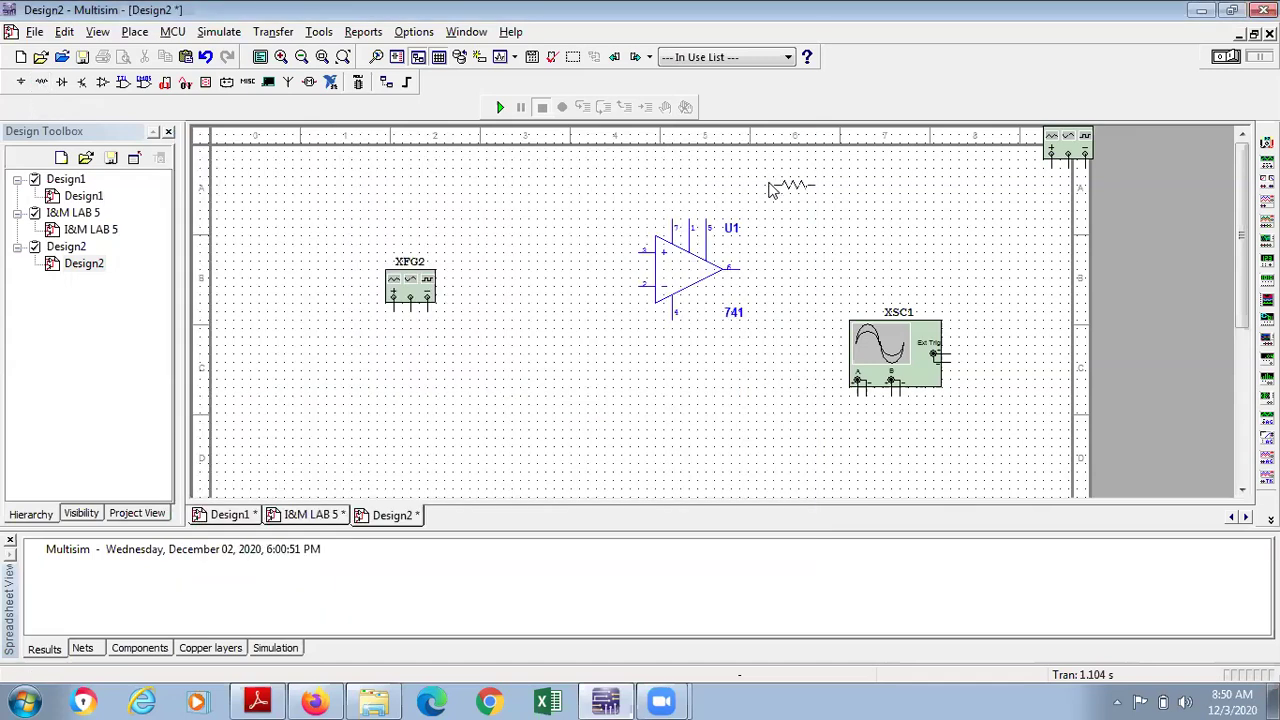
click(546, 328)
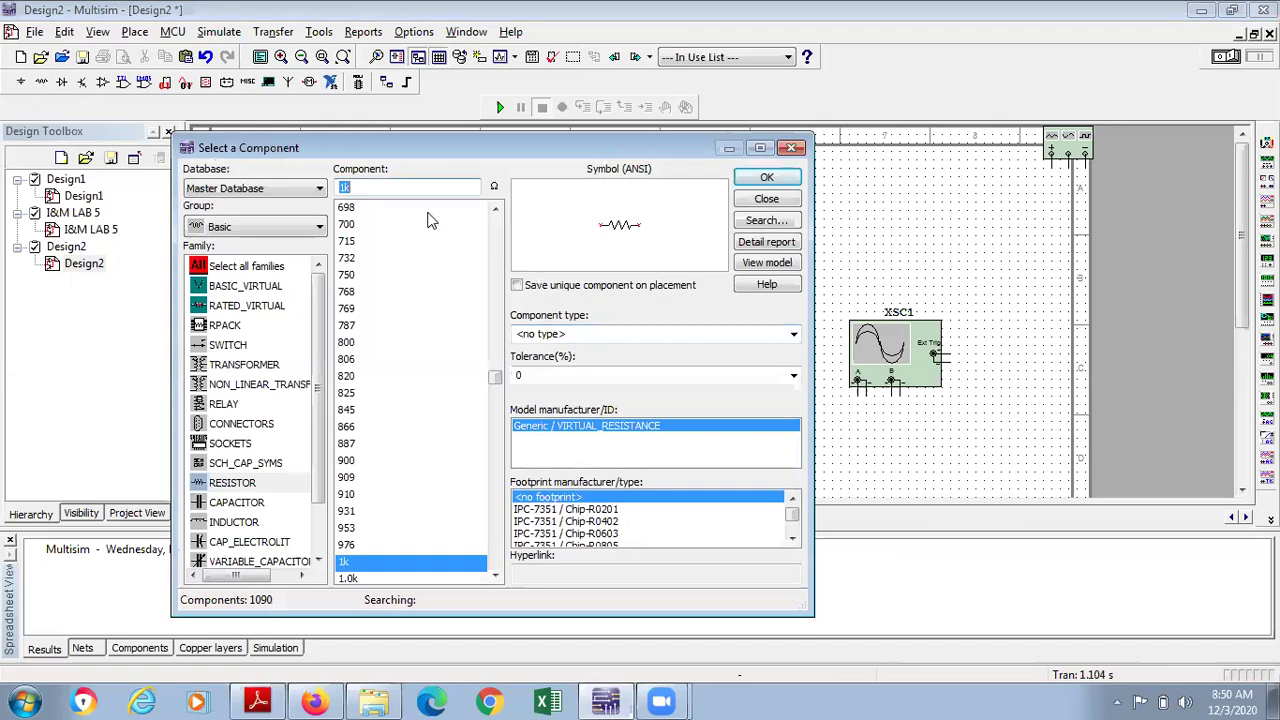
click(237, 503)
click(232, 483)
double_click(368, 206)
key(Escape)
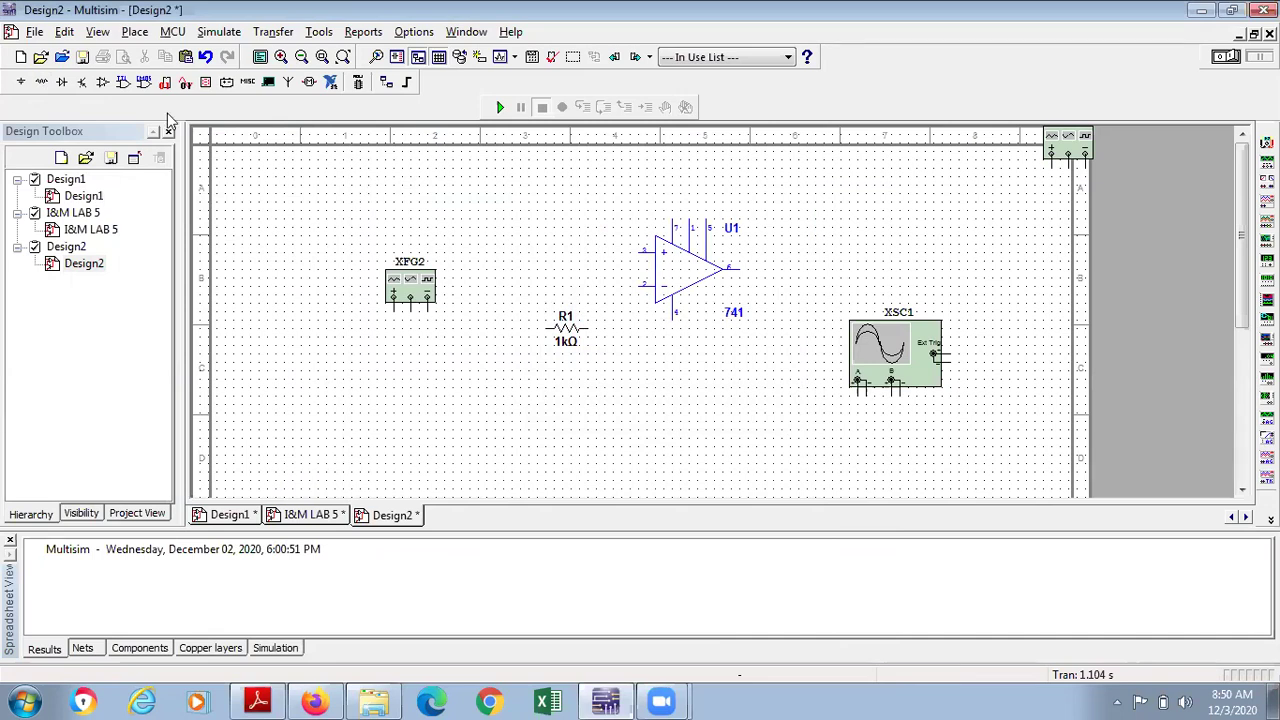
click(42, 83)
key(Escape)
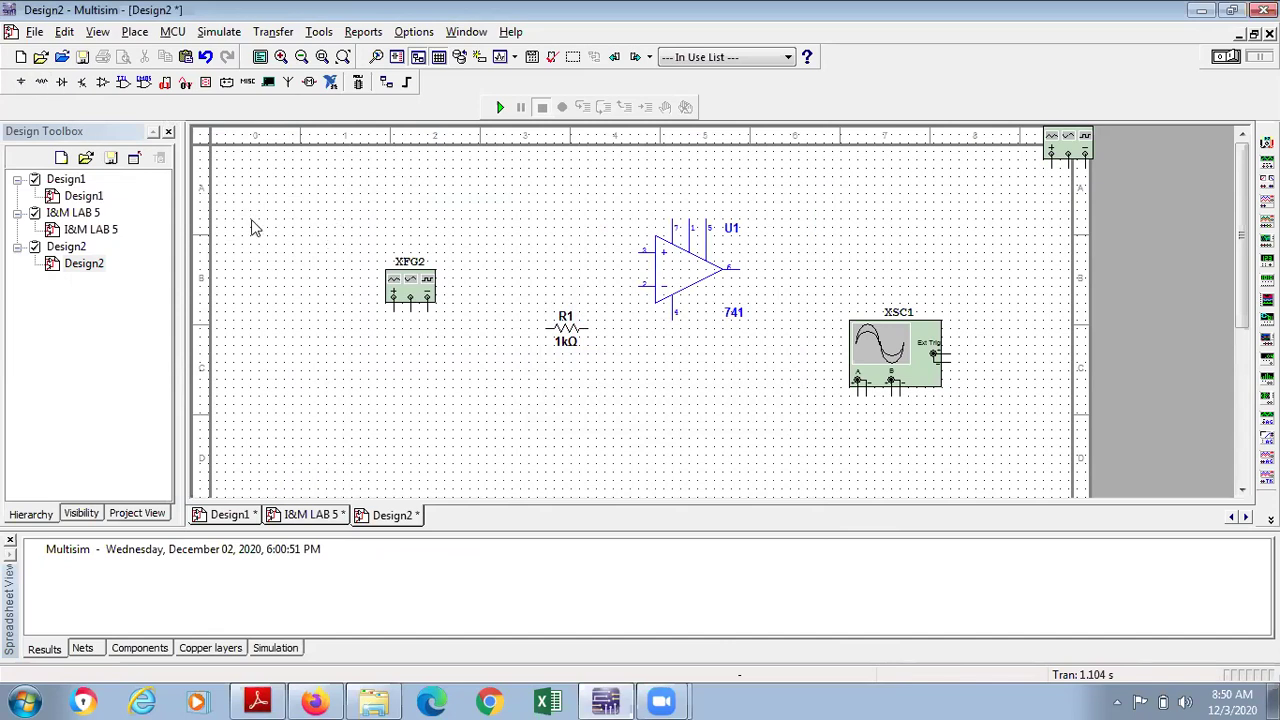
Place an analog ground from the power sources just below and to the right of function generator XFG2.
click(24, 86)
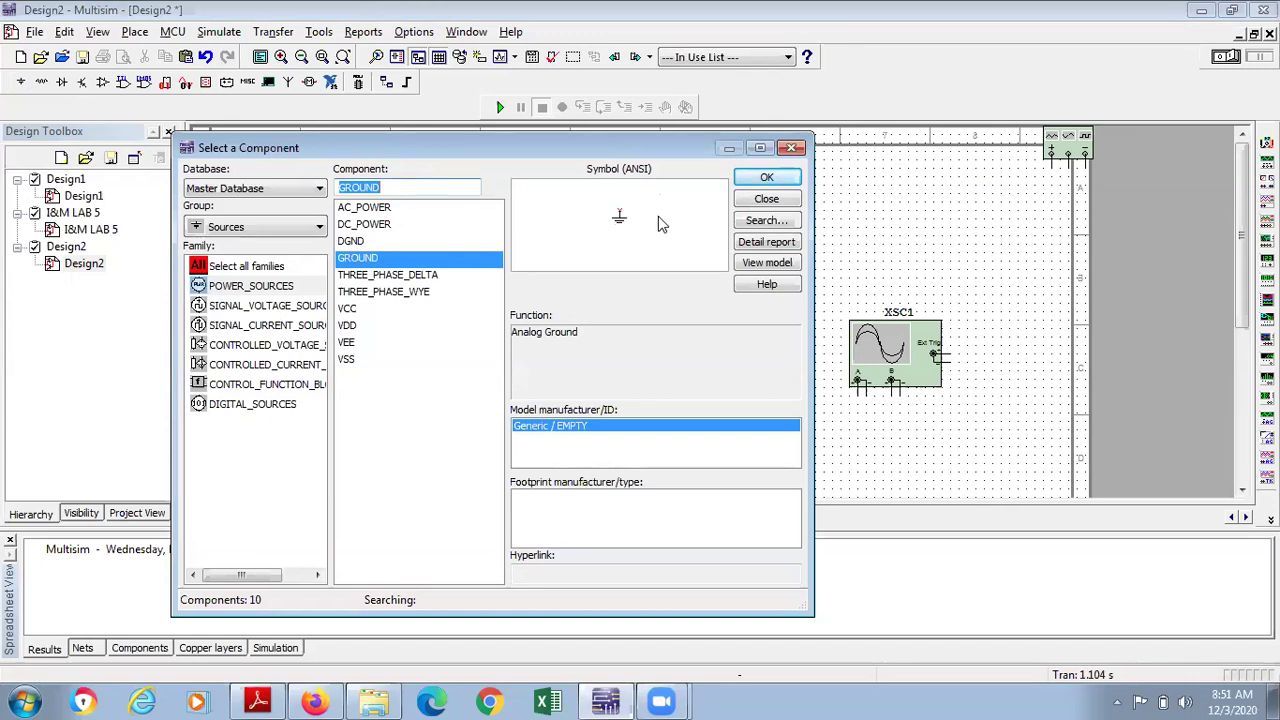
click(768, 180)
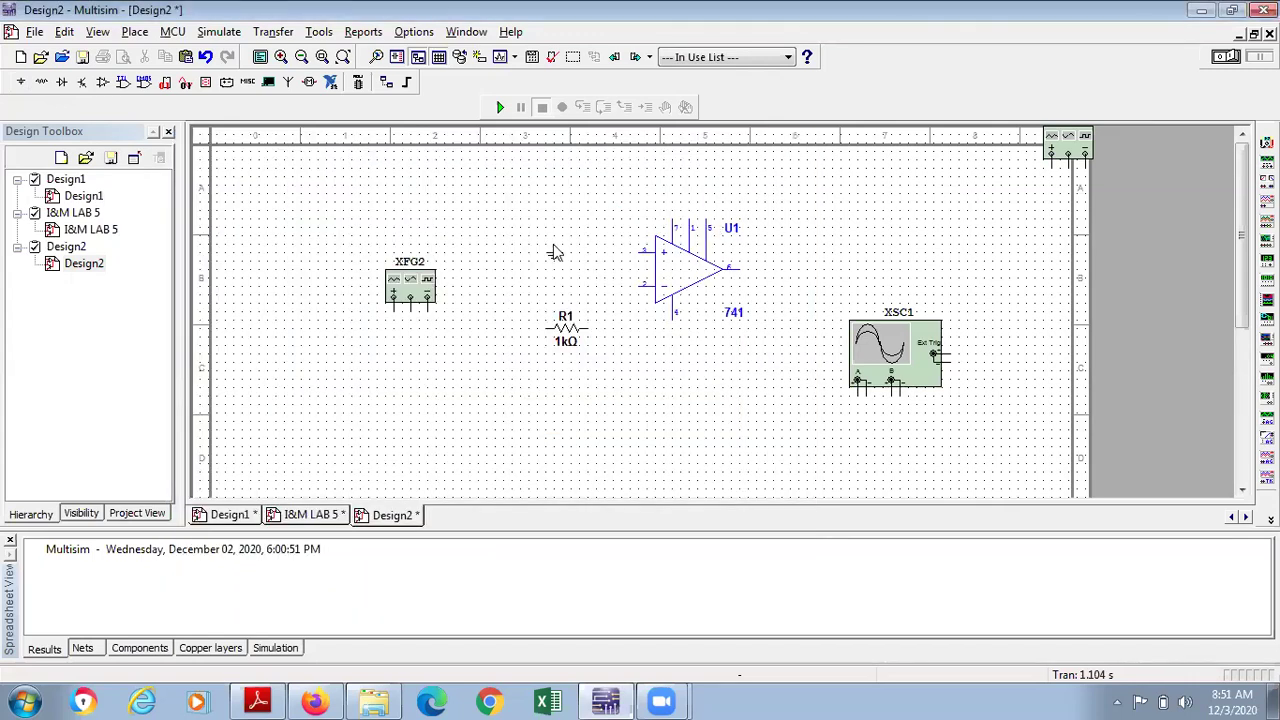
click(515, 223)
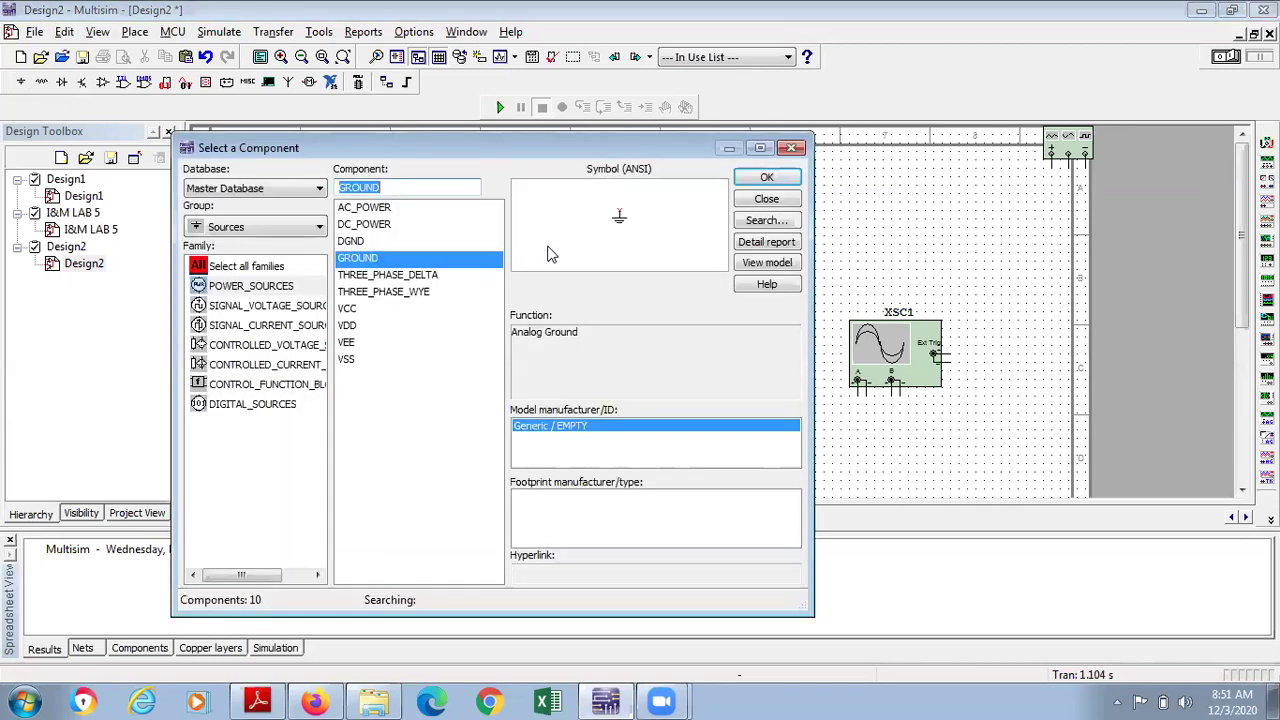
click(791, 148)
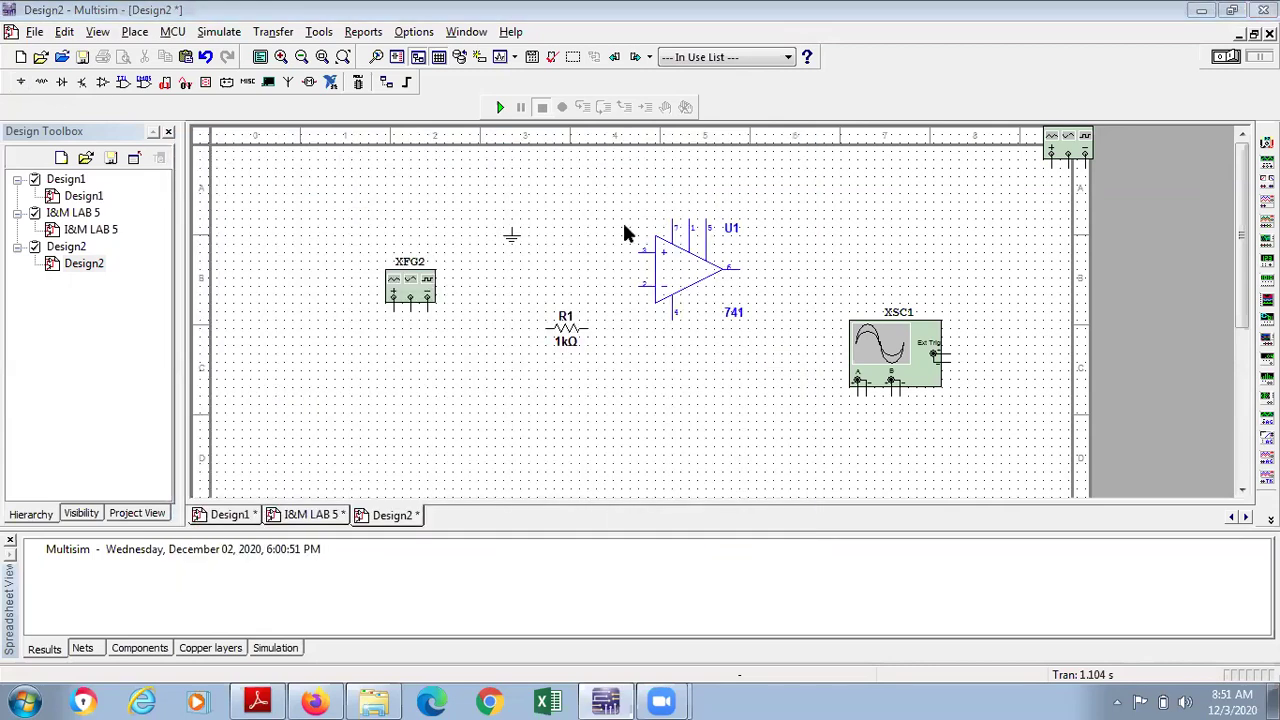
drag(510, 240, 451, 360)
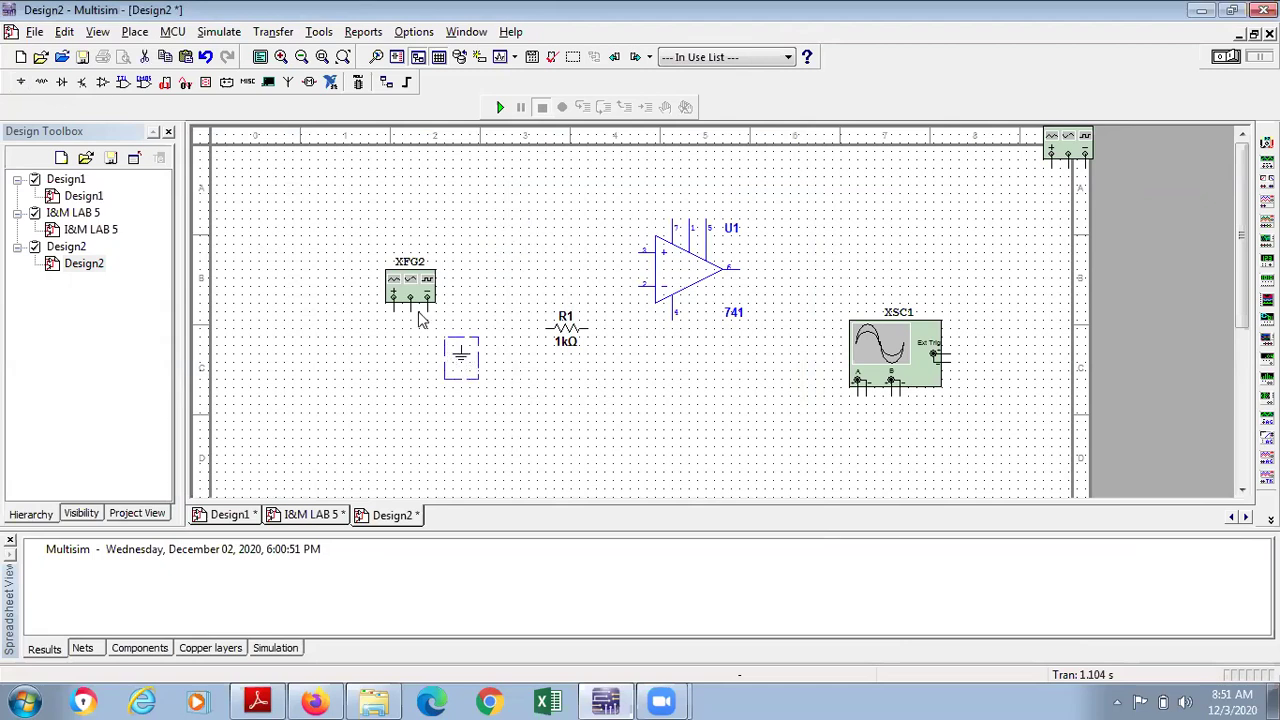
Wire the negative terminal of function generator XFG2 to the ground beside it.
click(428, 318)
click(461, 352)
click(461, 336)
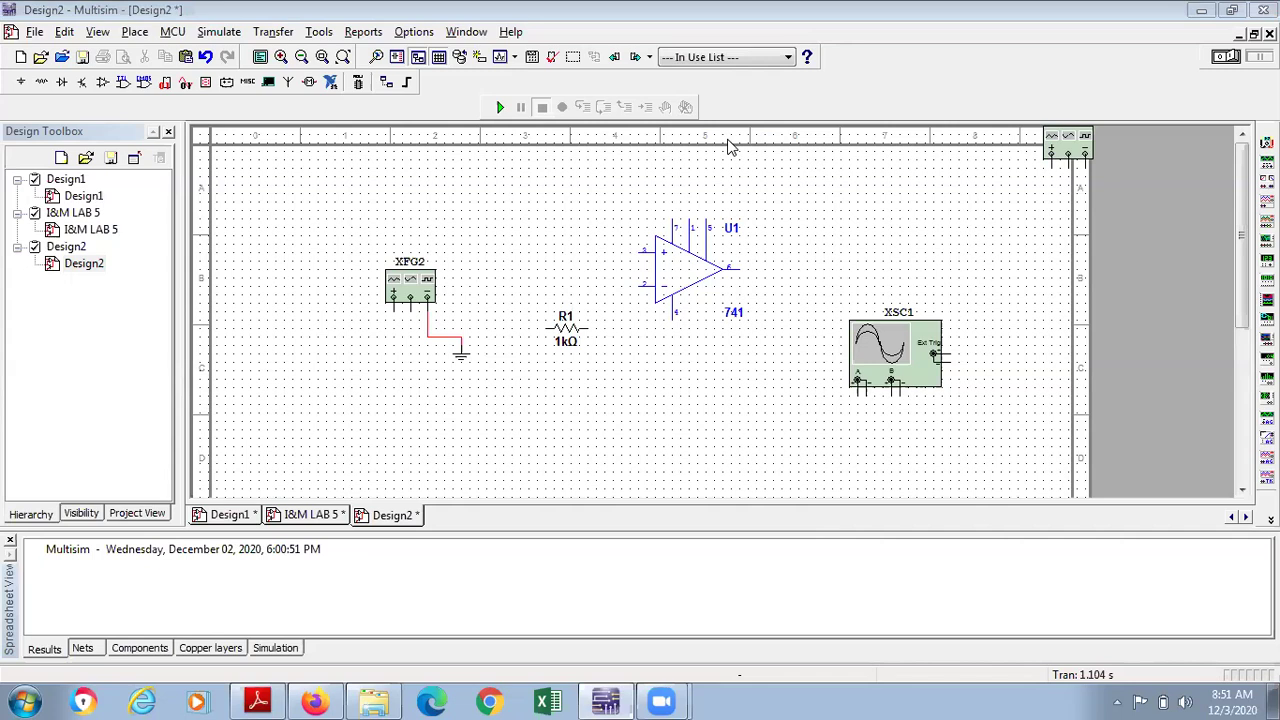
Reuse the GROUND component to place a second ground below oscilloscope XSC1.
click(759, 56)
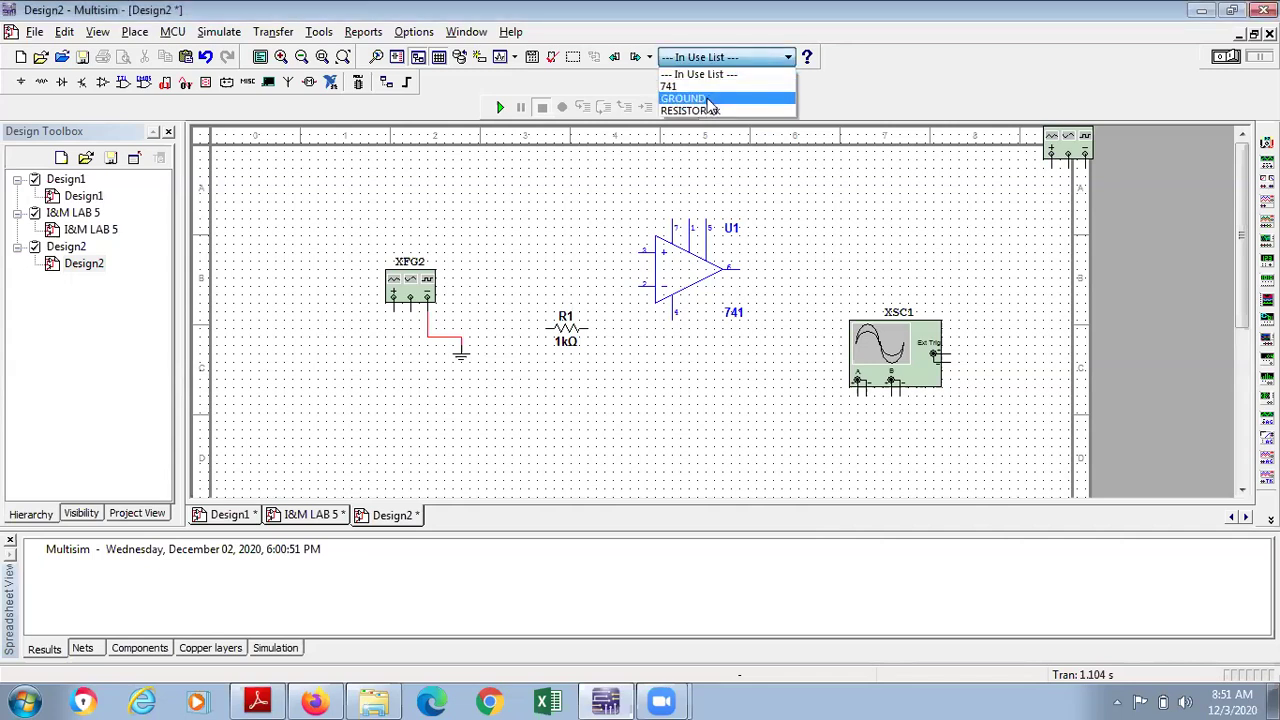
click(708, 100)
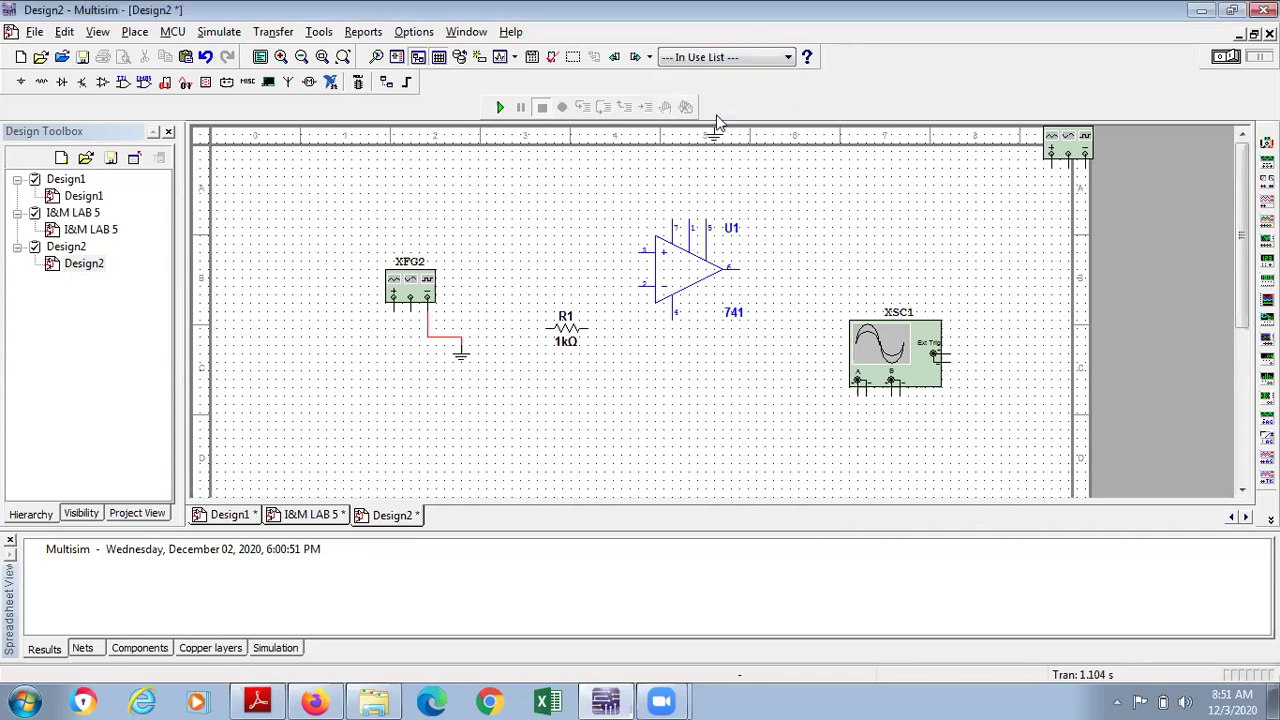
click(798, 237)
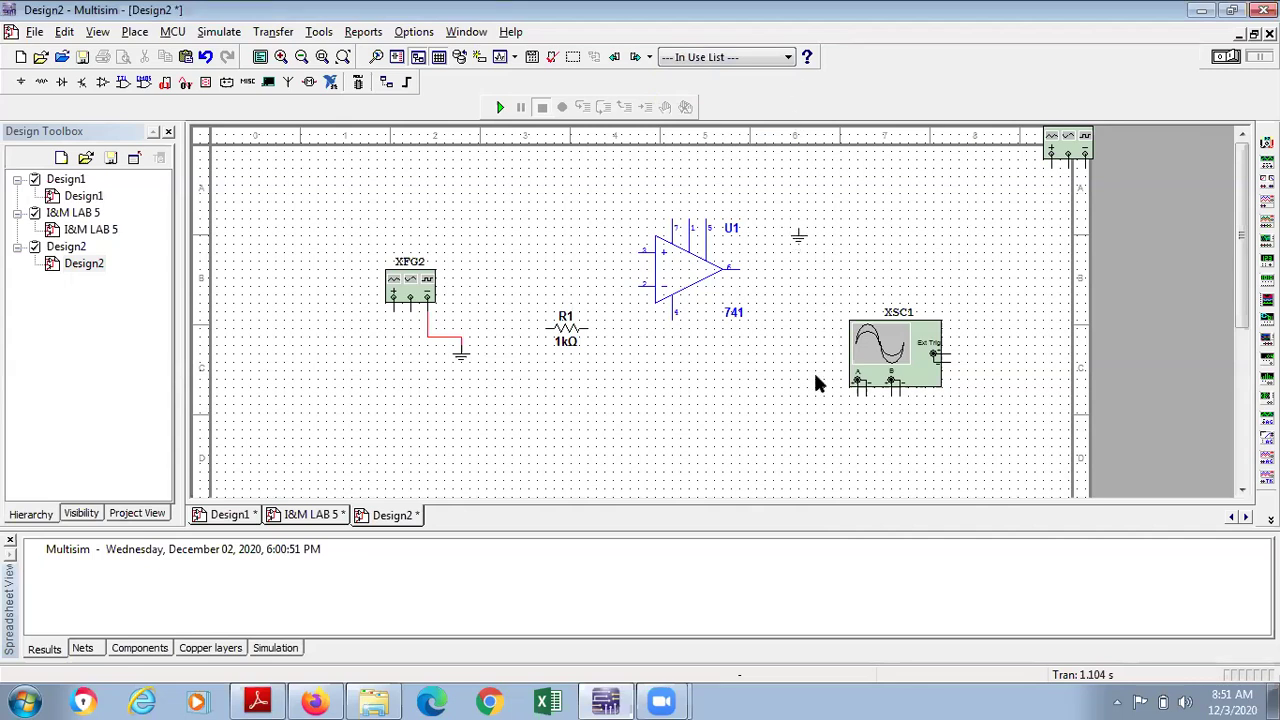
click(932, 441)
Wire the negative terminals of oscilloscope channels B and A to the ground below it.
click(899, 393)
click(933, 438)
click(982, 448)
click(859, 392)
click(900, 420)
Reuse the RESISTOR 1k component to place a second resistor to the upper left of the op-amp.
click(784, 58)
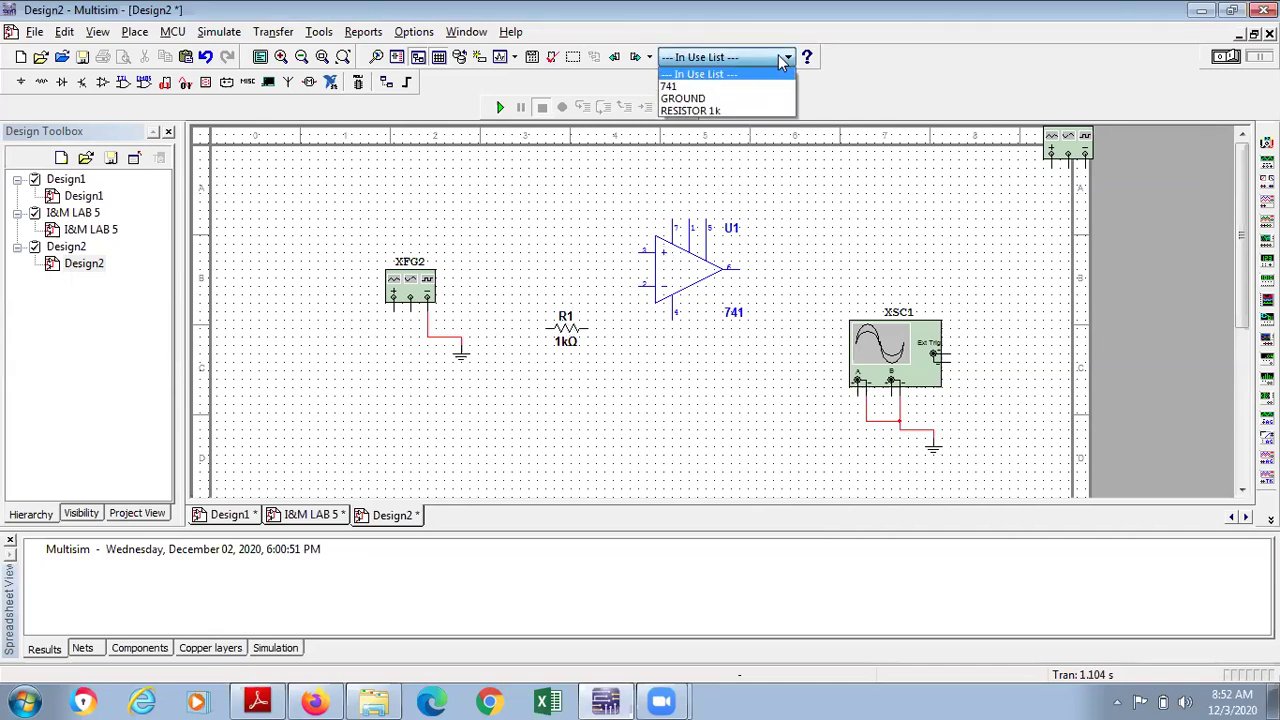
click(712, 111)
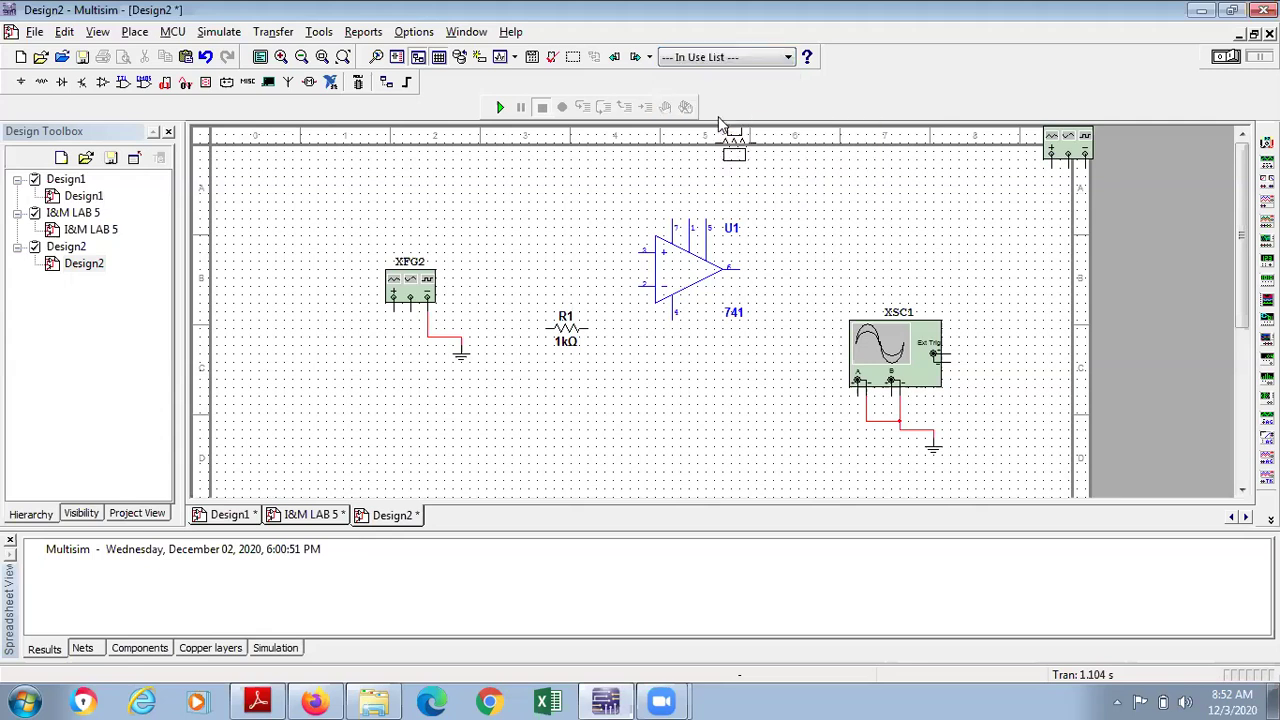
click(556, 211)
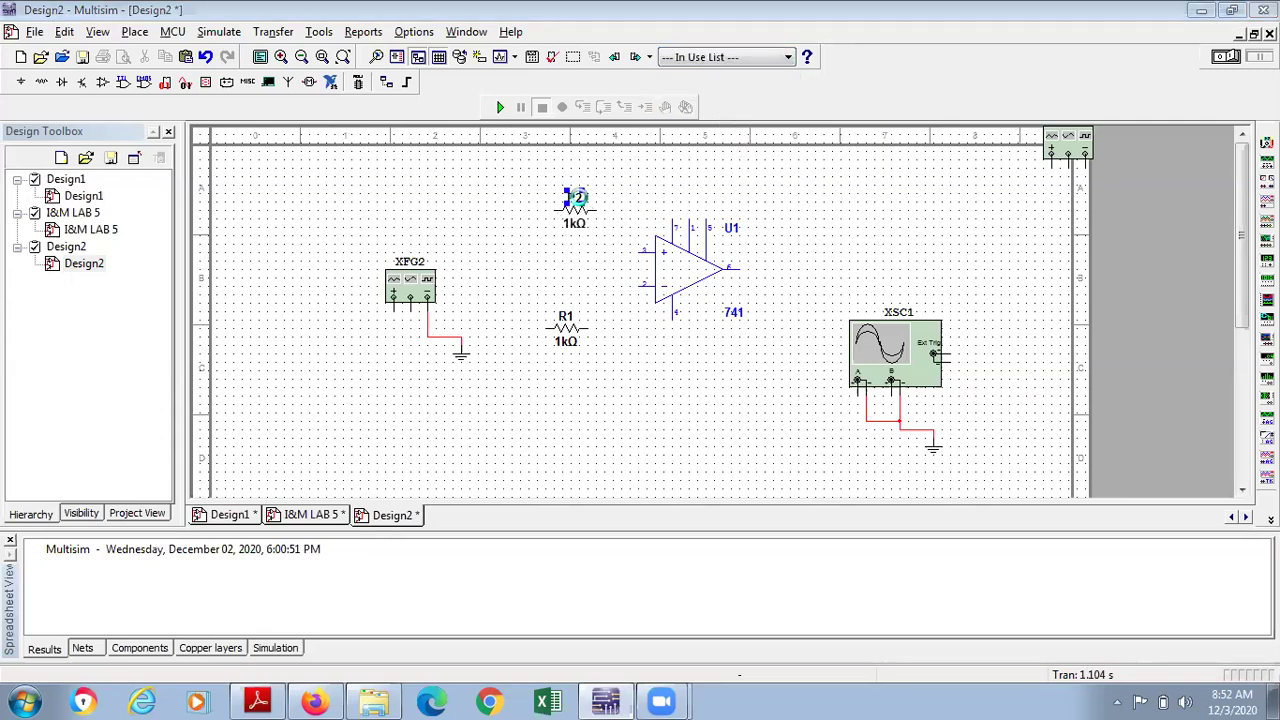
double_click(576, 199)
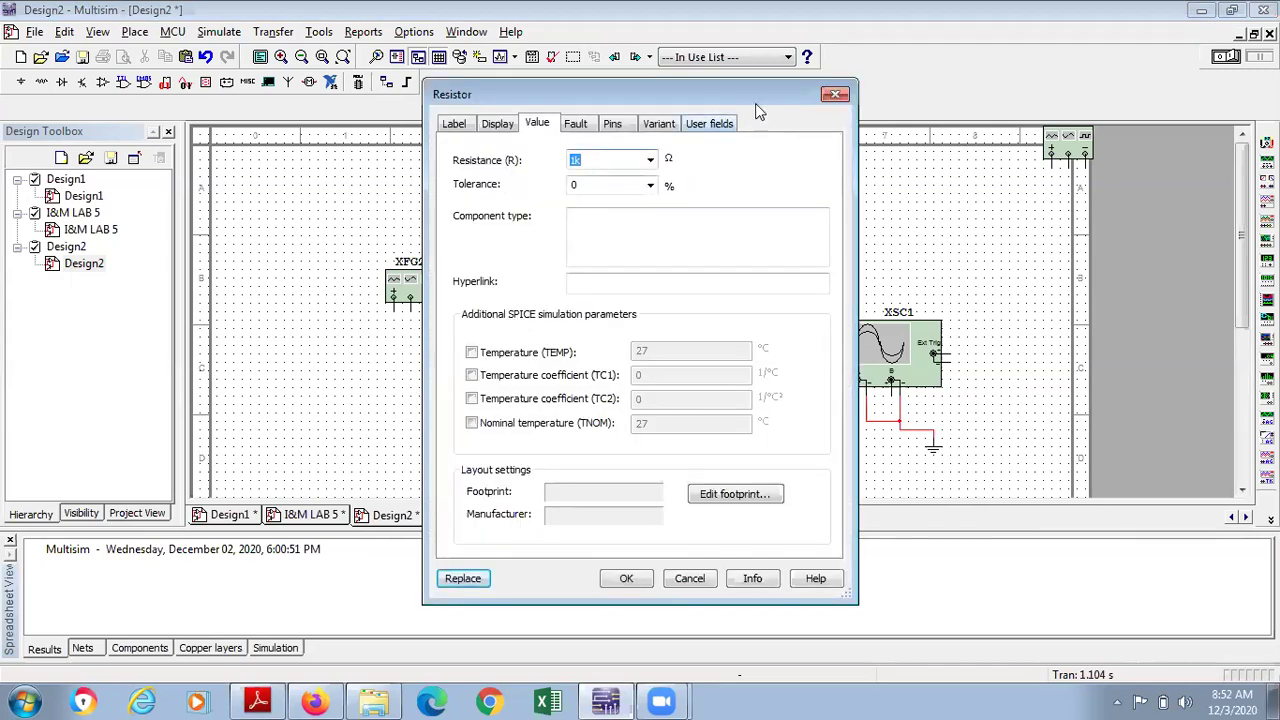
click(834, 95)
click(625, 191)
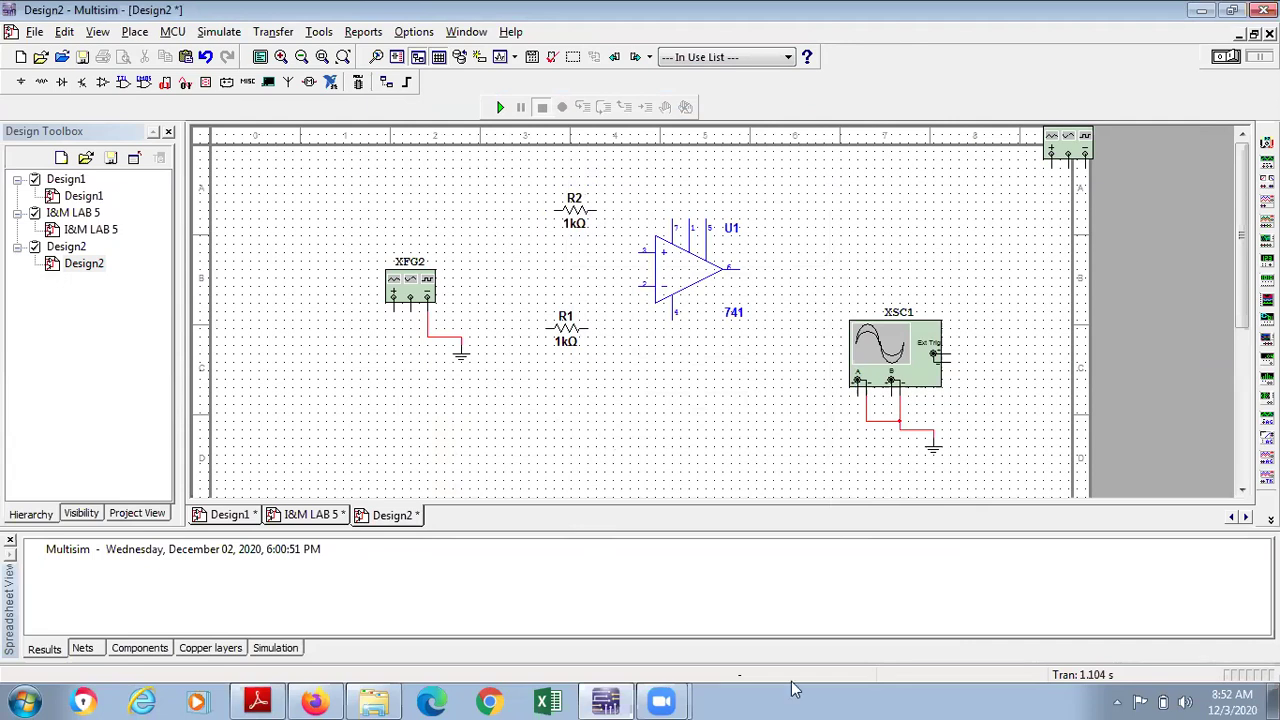
Check Design1 against the I&M LAB 5 circuit and set Design1's op-amp feedback resistor R3 to 10k.
double_click(84, 196)
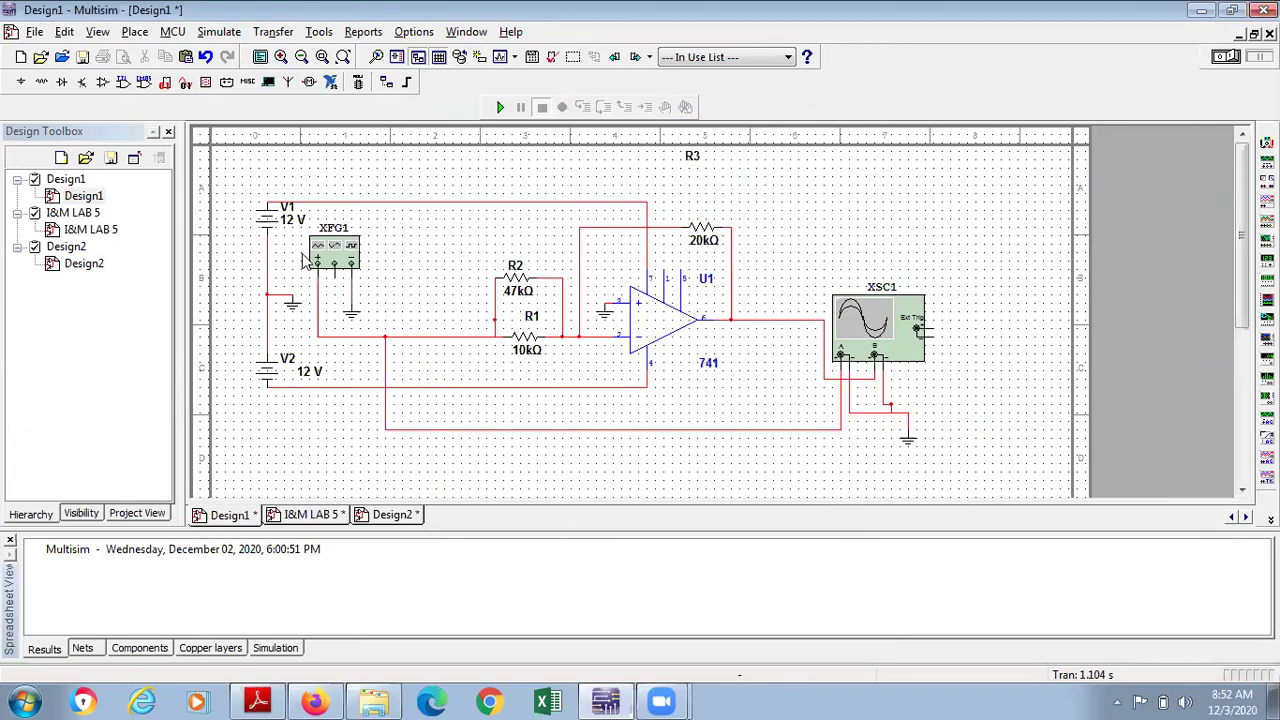
click(90, 229)
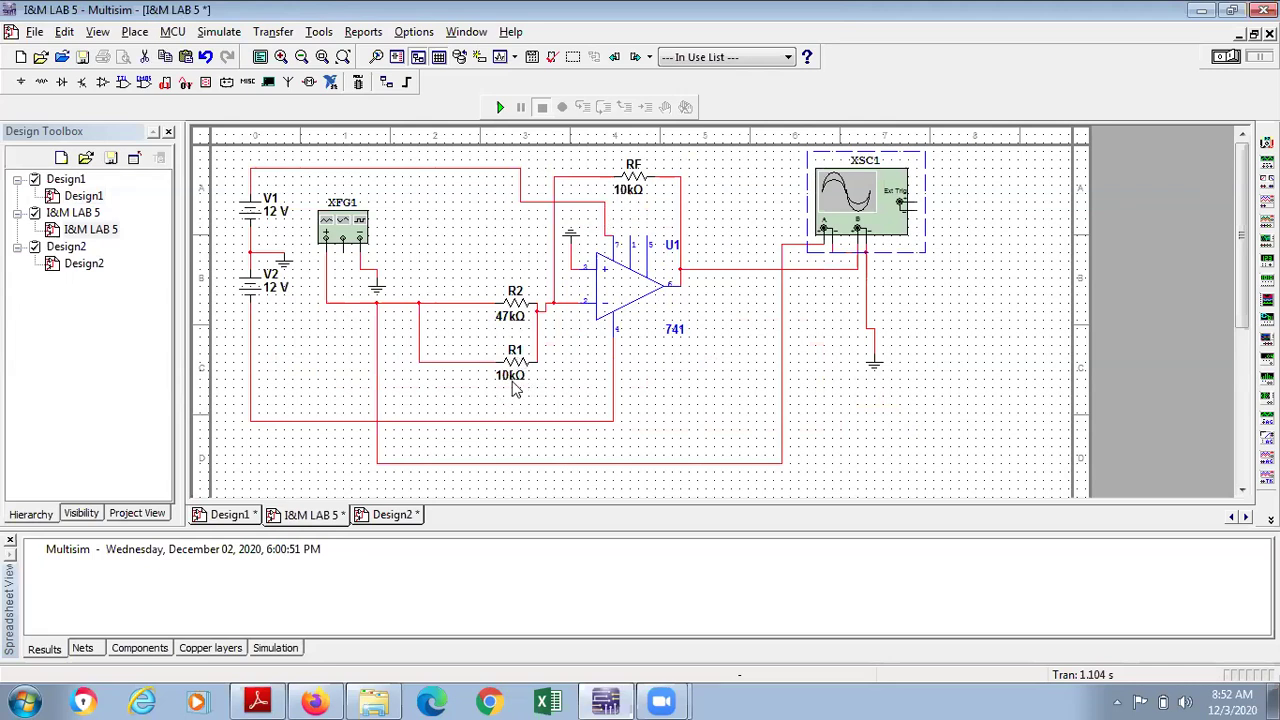
double_click(84, 195)
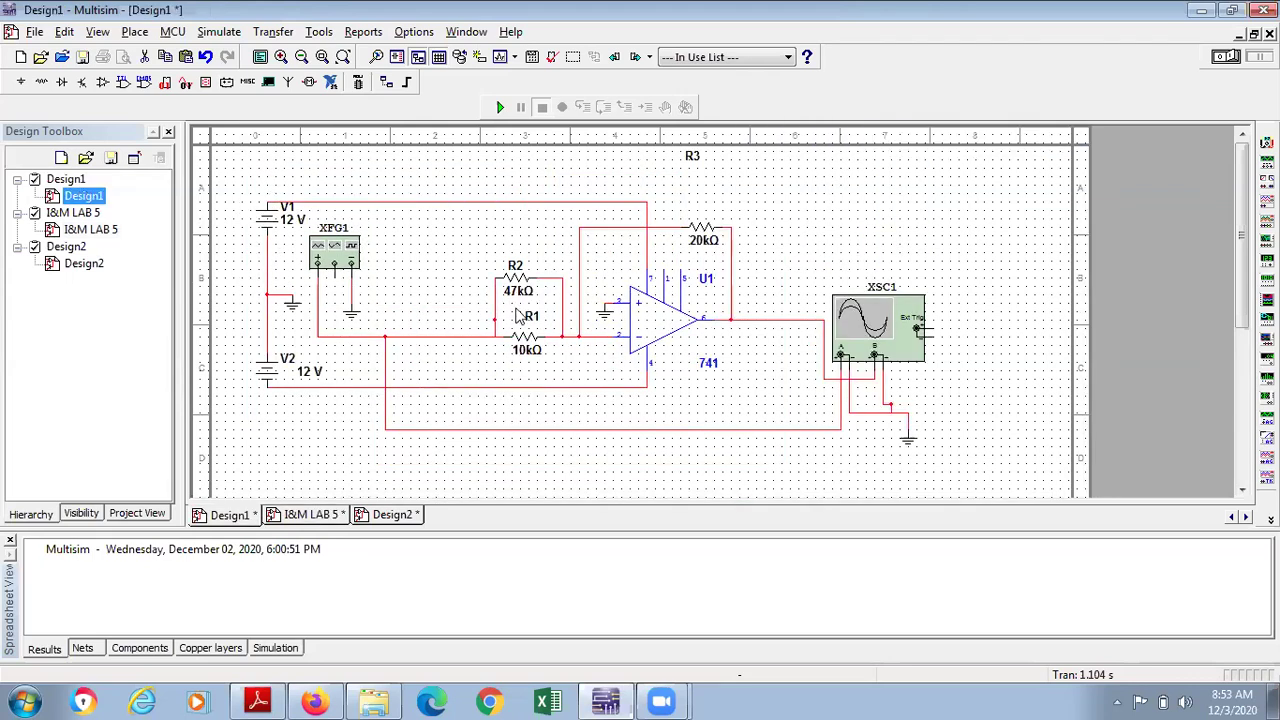
click(700, 232)
double_click(700, 232)
text(10k)
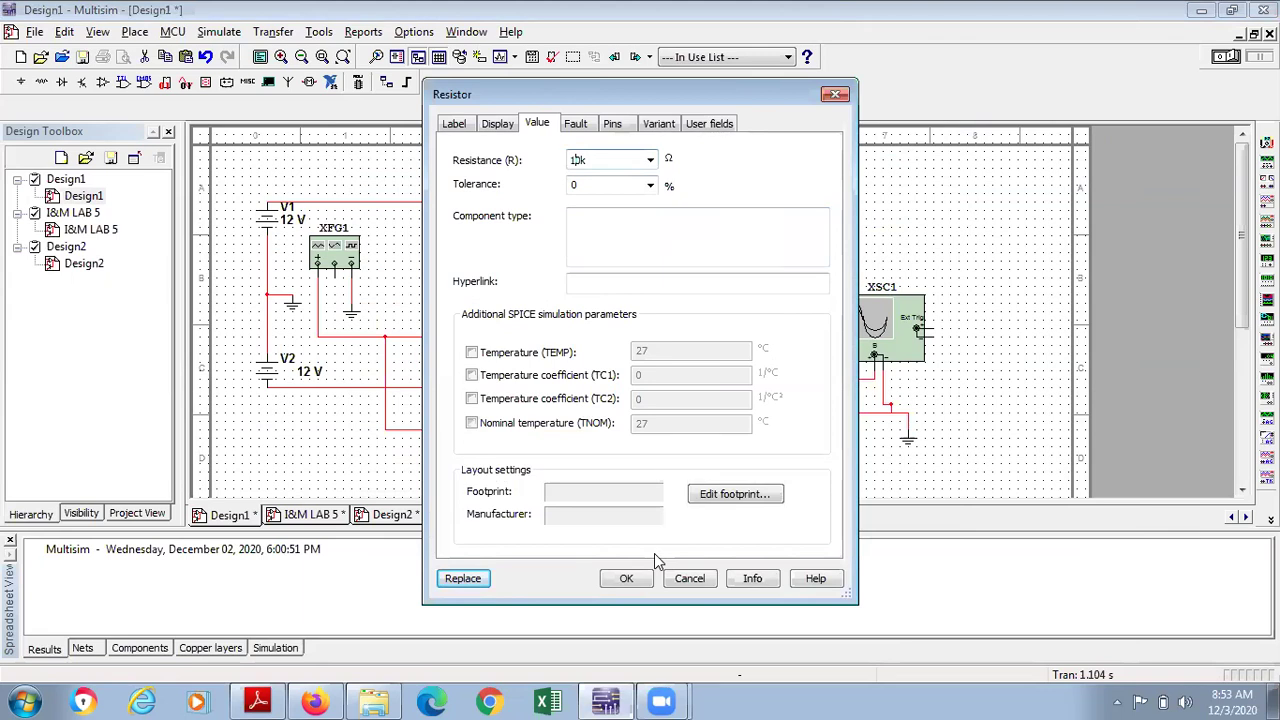
key(Return)
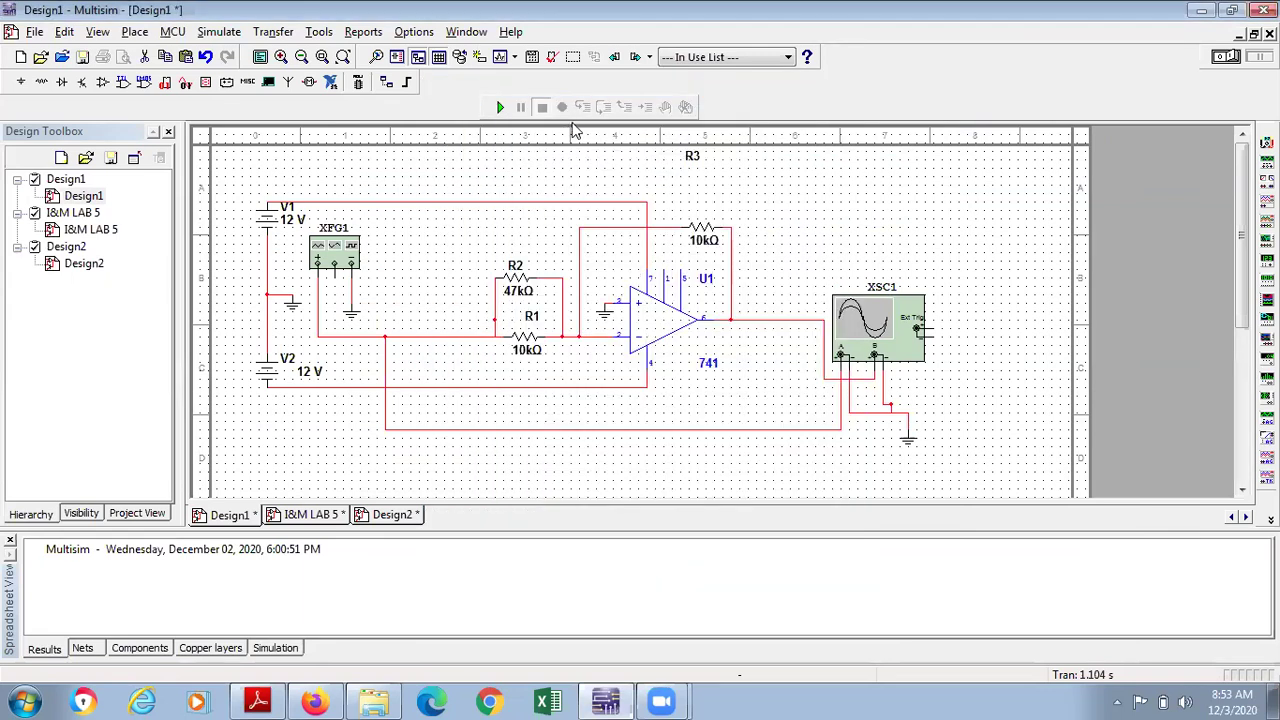
Simulate Design1 and set channels B and A of oscilloscope XSC1 to 50 mV/Div.
click(497, 107)
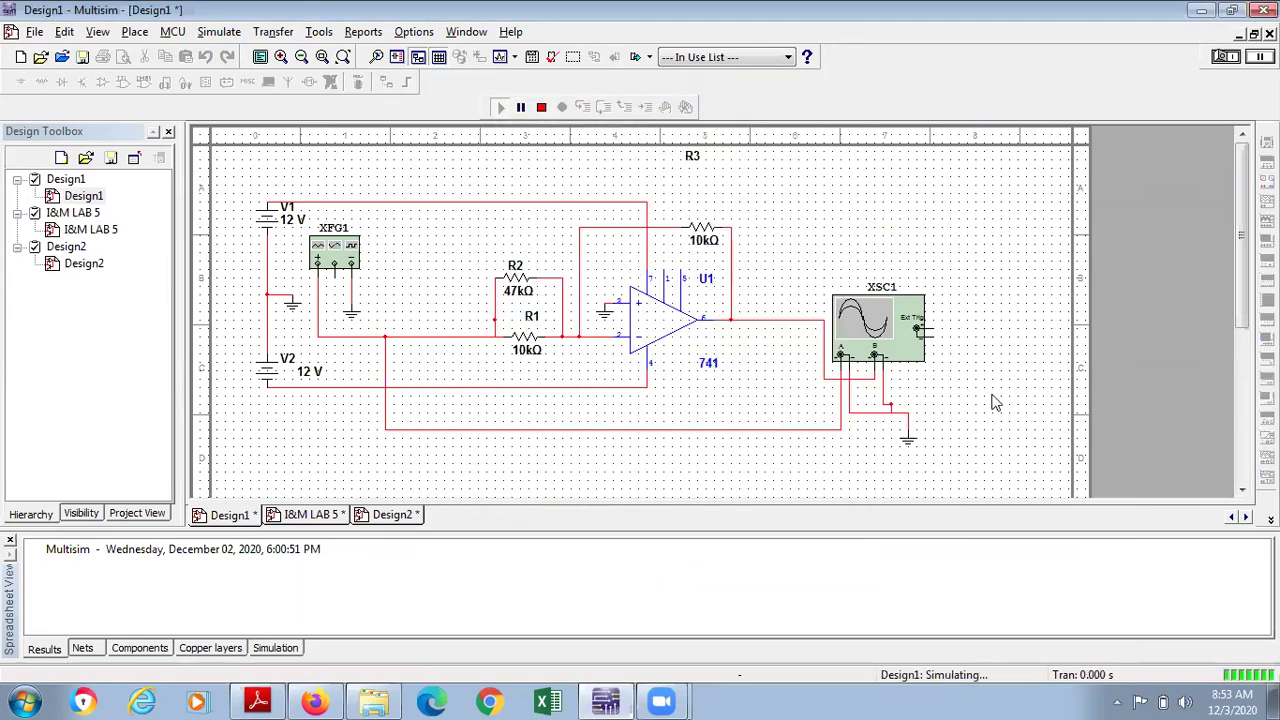
double_click(878, 328)
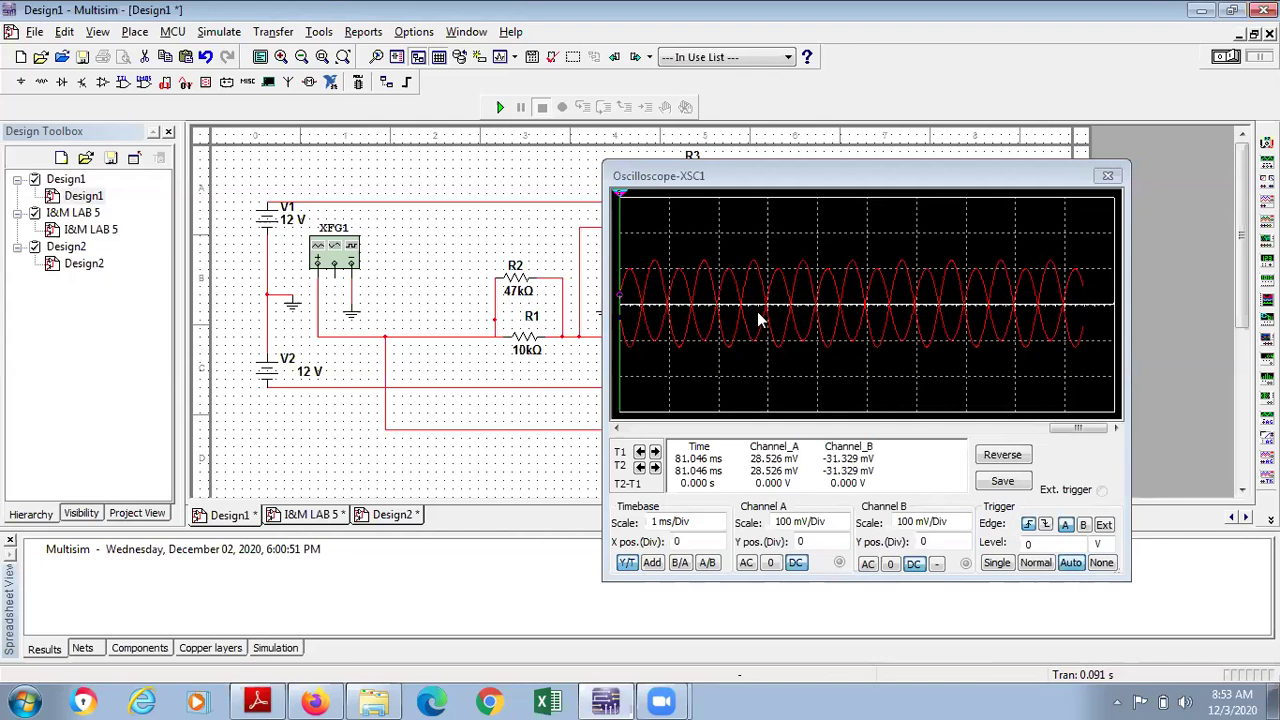
click(964, 530)
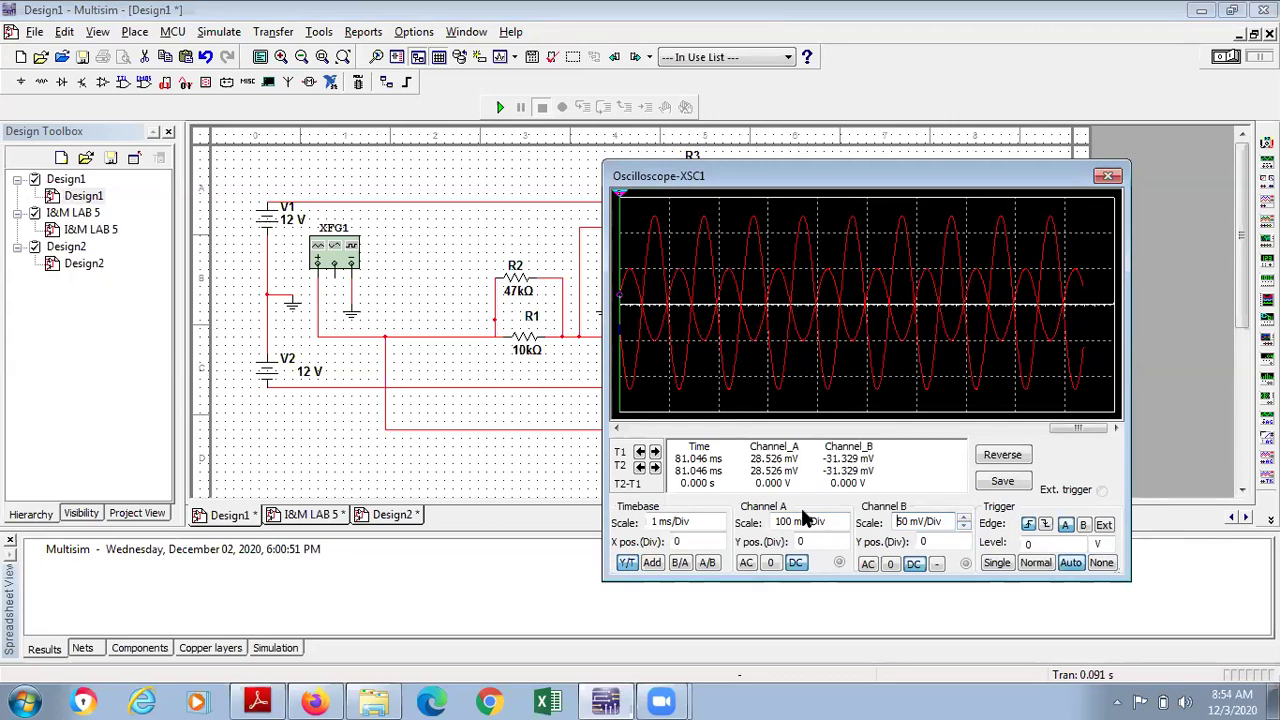
click(828, 522)
click(841, 528)
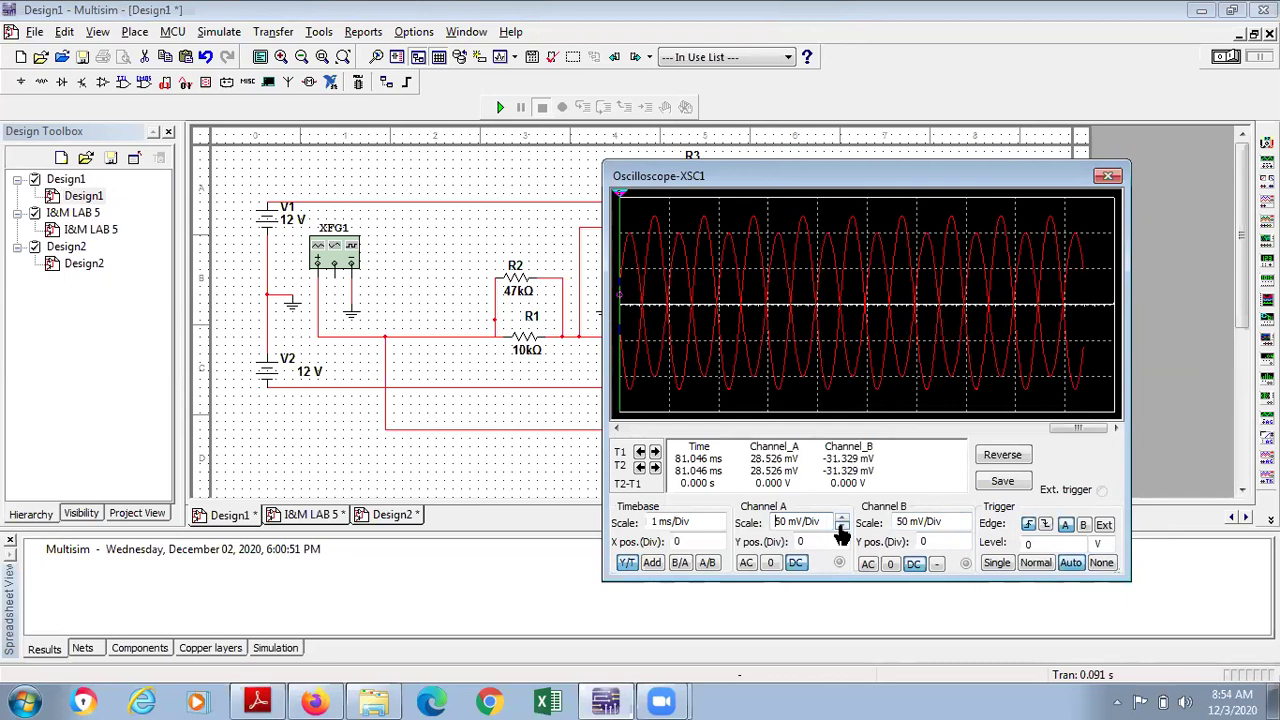
Compare the waveforms at several timebase scales including 500 us/Div, return to 1 ms/Div and close the oscilloscope.
click(712, 526)
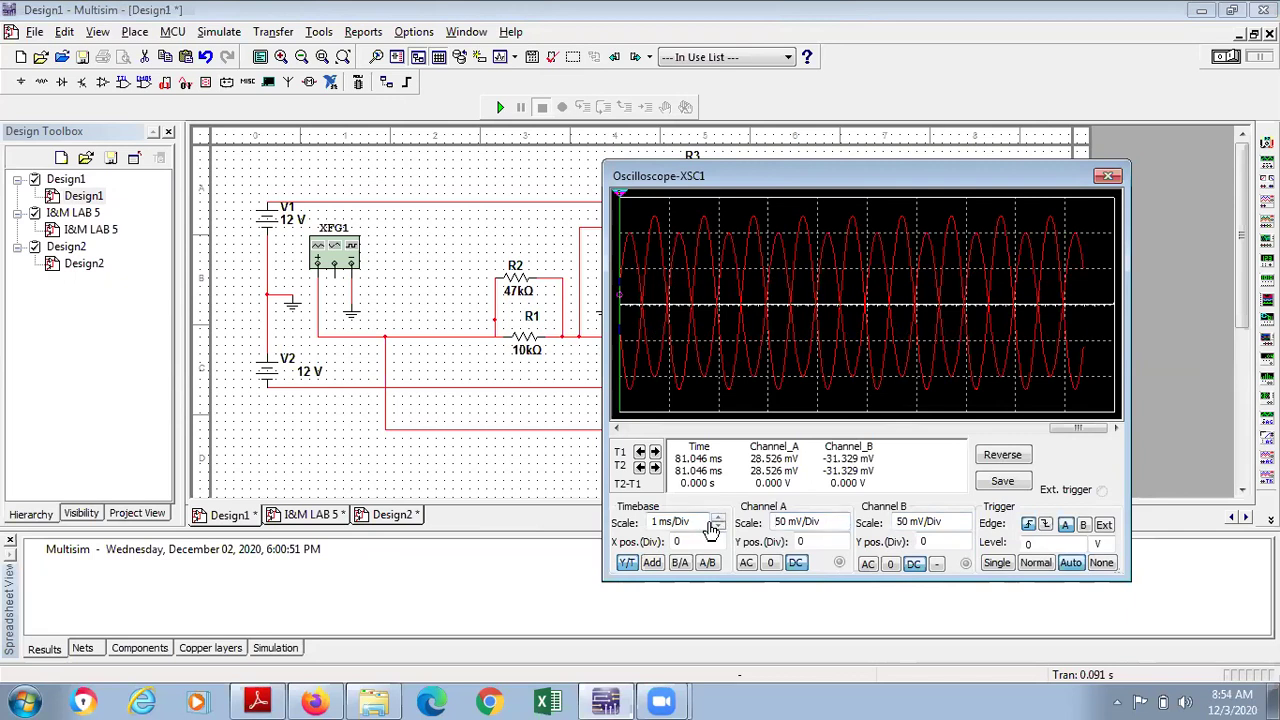
click(718, 529)
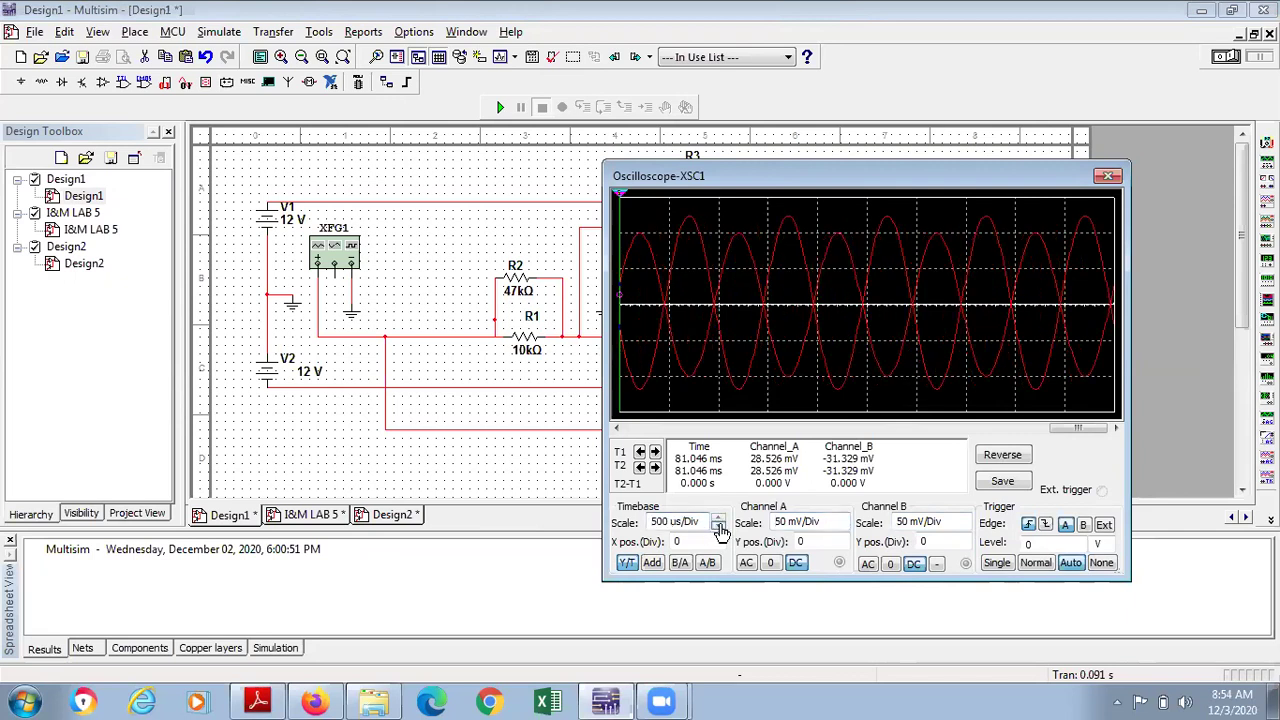
click(718, 528)
click(718, 518)
click(718, 518)
click(718, 518)
click(718, 518)
click(718, 518)
click(717, 527)
click(717, 527)
click(717, 527)
click(717, 527)
click(717, 527)
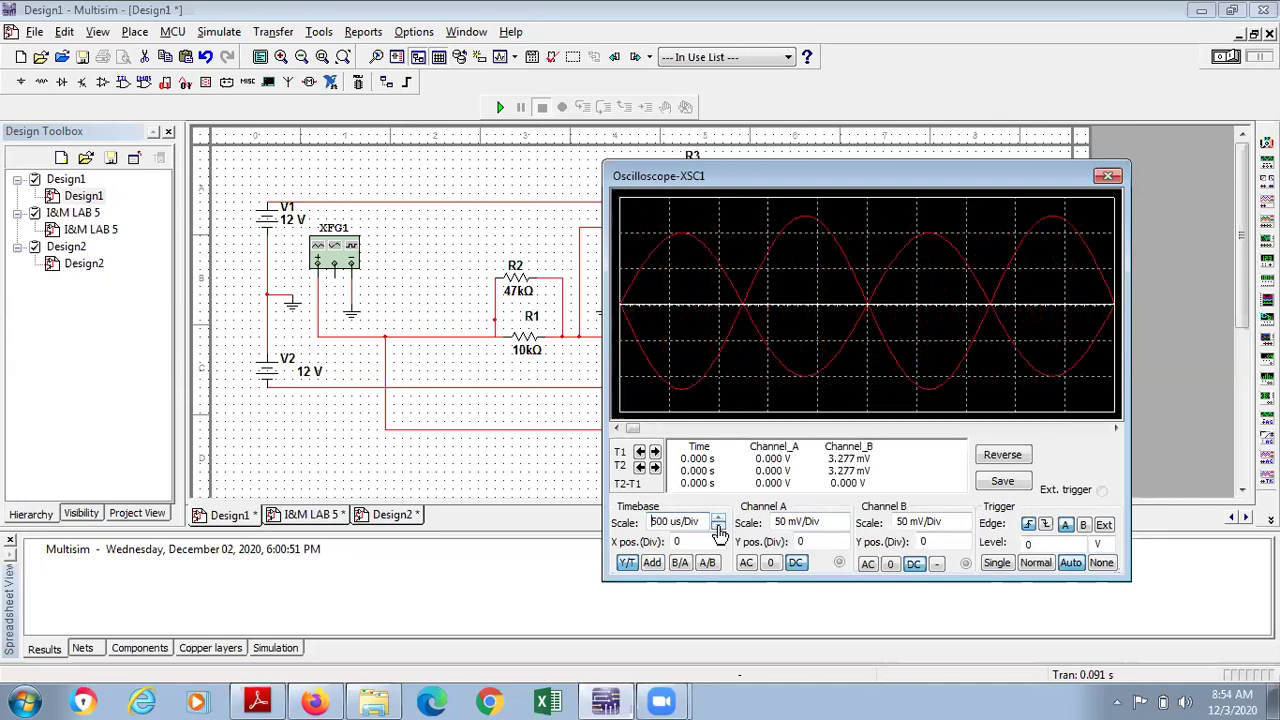
click(718, 519)
click(718, 519)
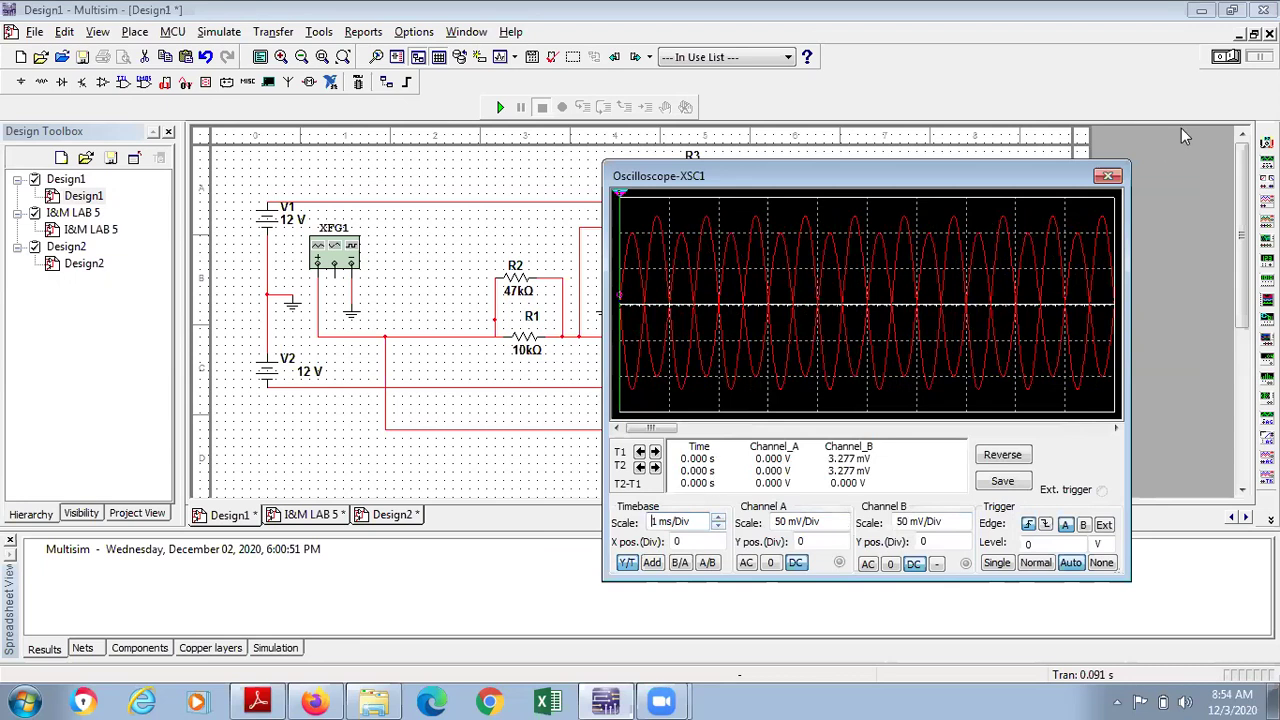
click(1107, 176)
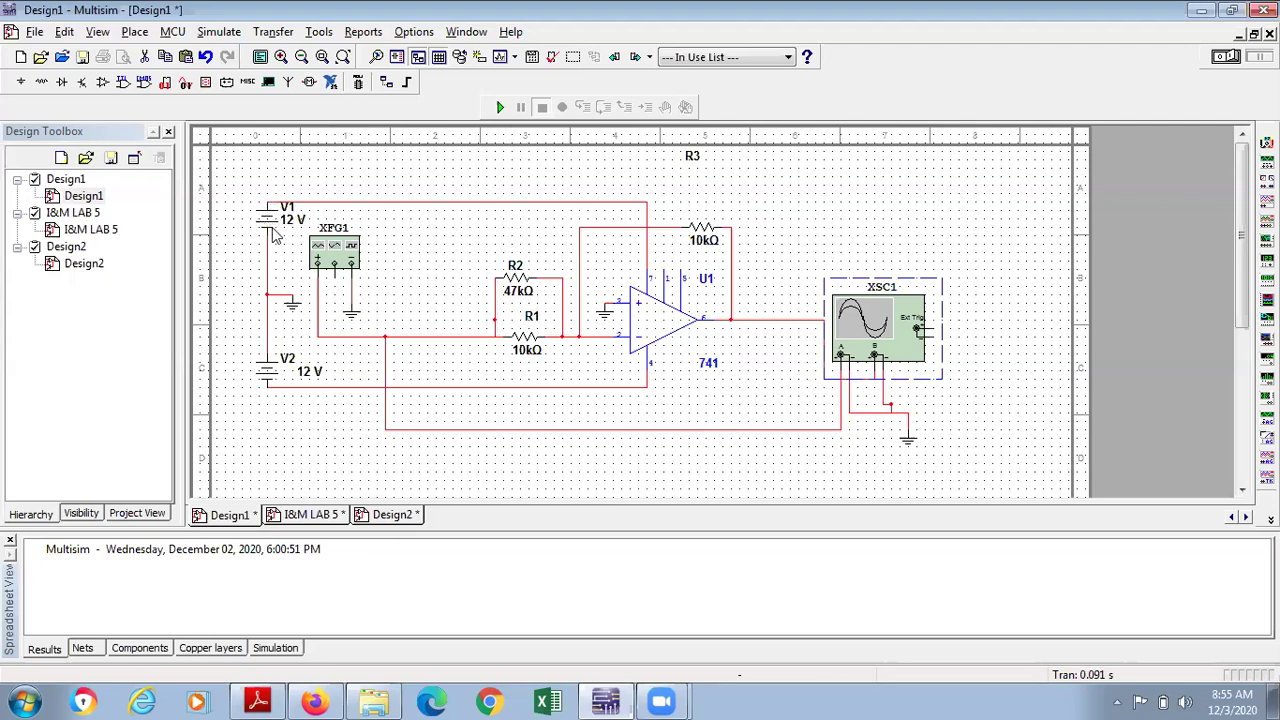
click(788, 57)
click(731, 89)
click(831, 212)
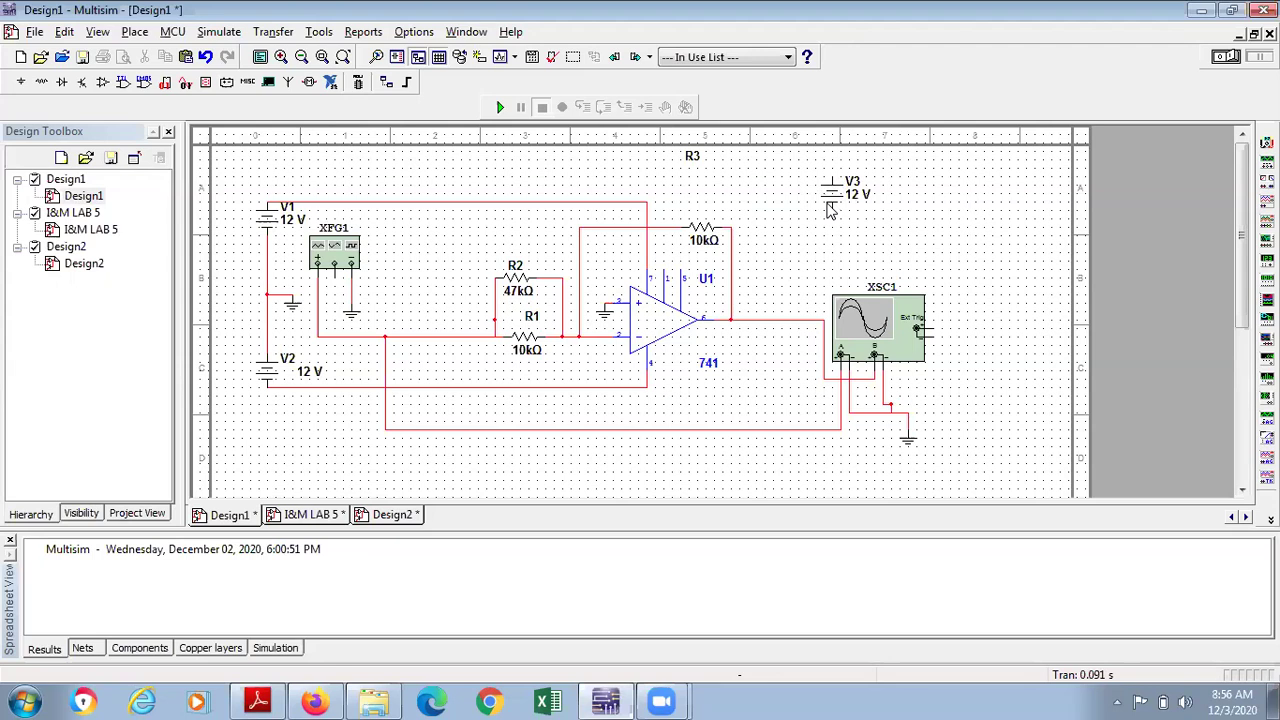
key(ctrl+z)
click(832, 211)
key(Escape)
Open Design2 and move function generator XFG1 from the sheet's upper right corner to just above oscilloscope XSC1.
double_click(85, 266)
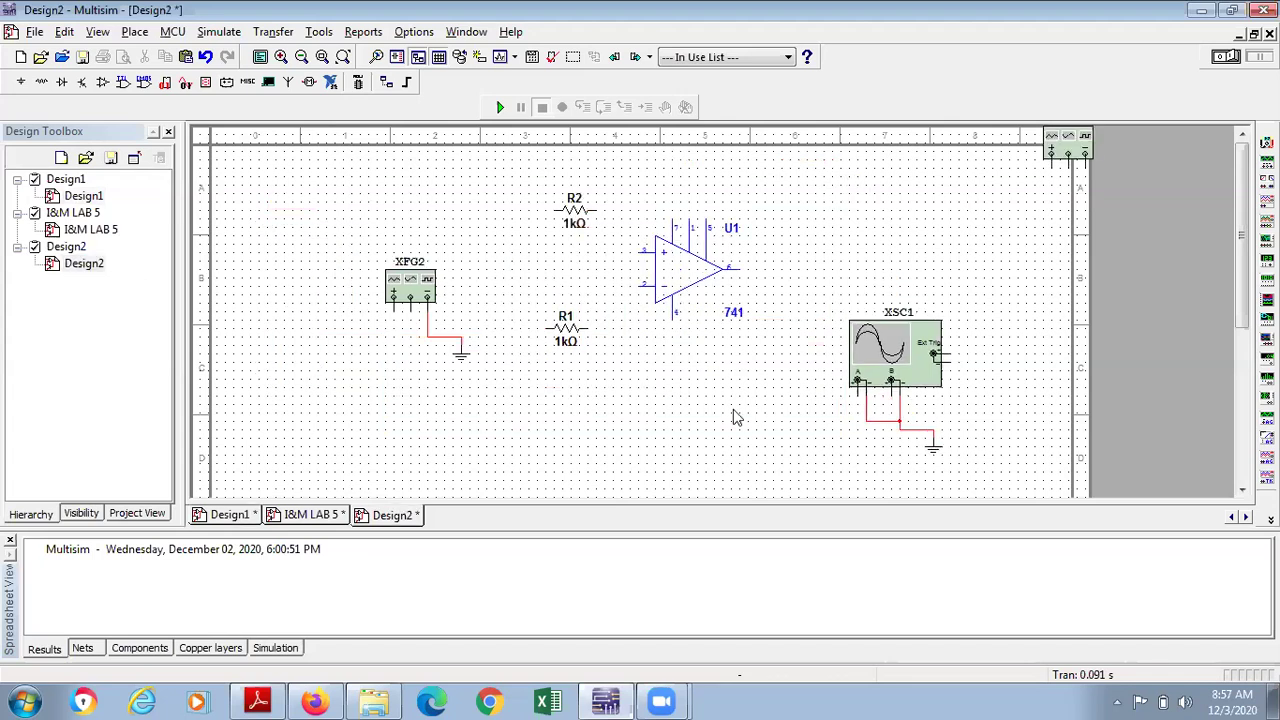
drag(1068, 150, 952, 243)
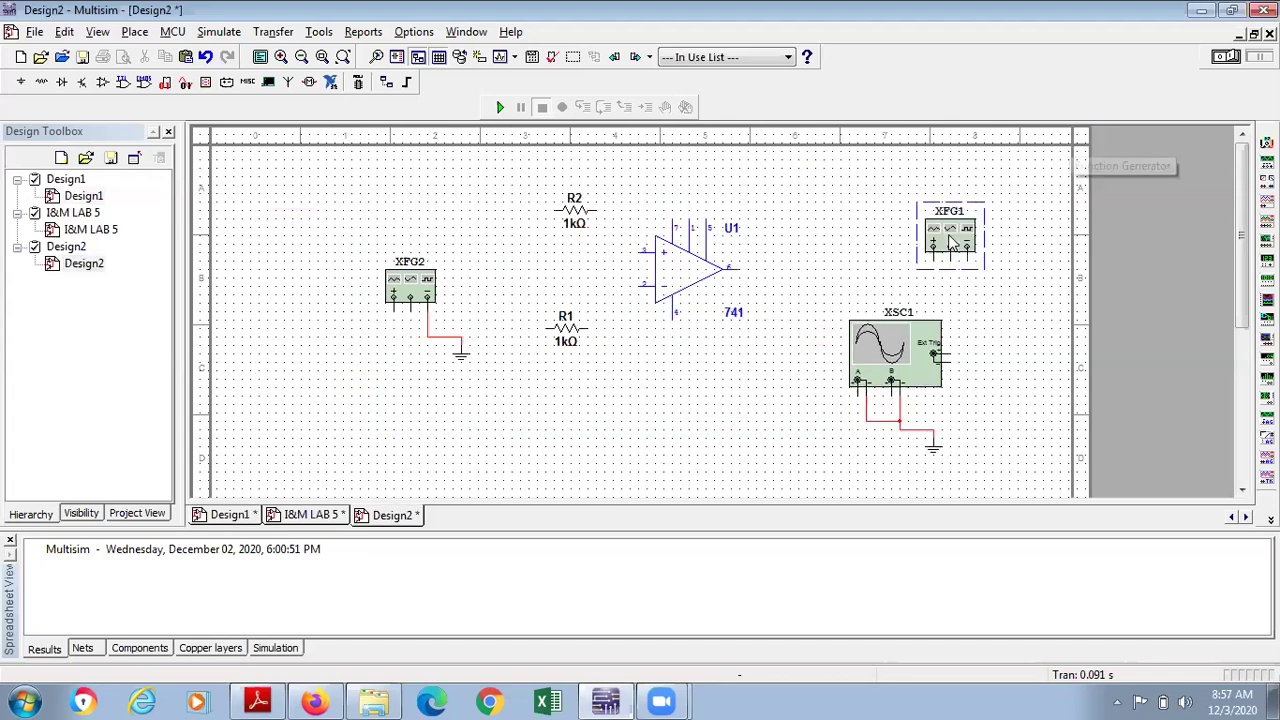
click(1008, 245)
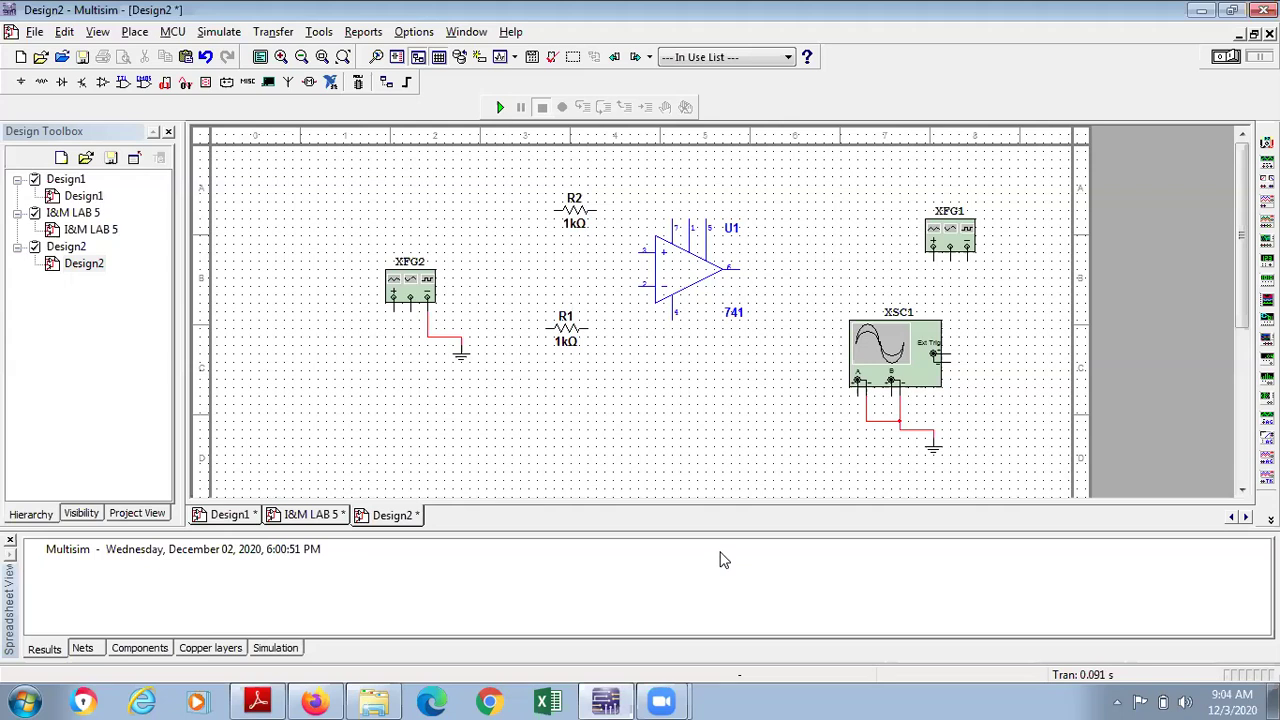
click(1119, 701)
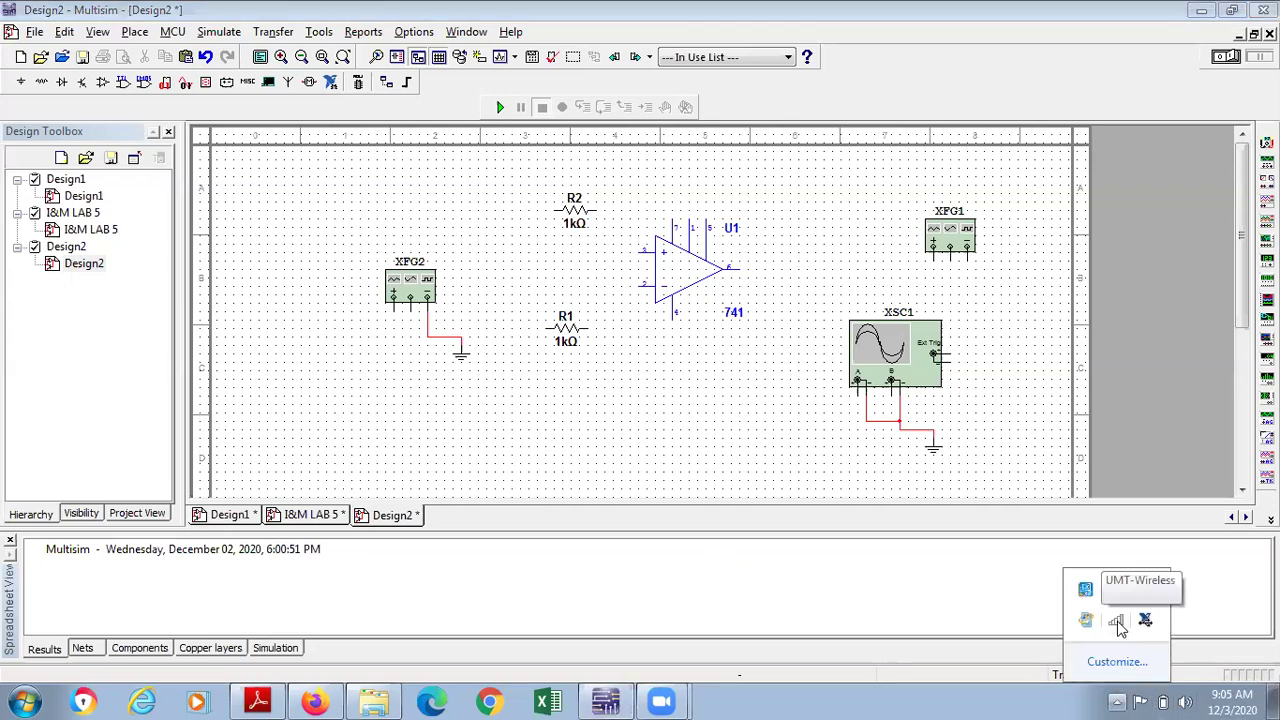